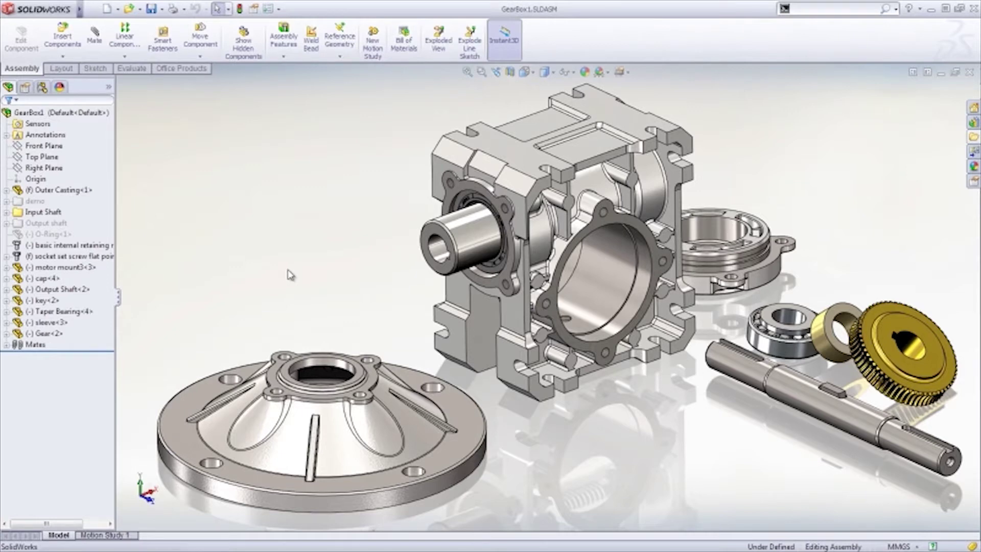
Mate the motor mount's flange face coincident with the casing flange face.
key(s)
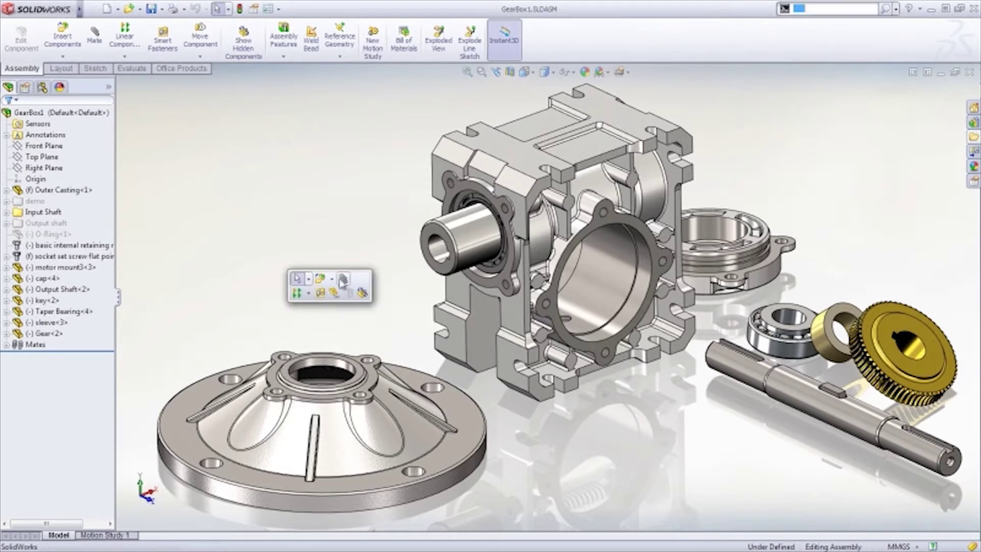
click(342, 280)
click(371, 381)
click(488, 297)
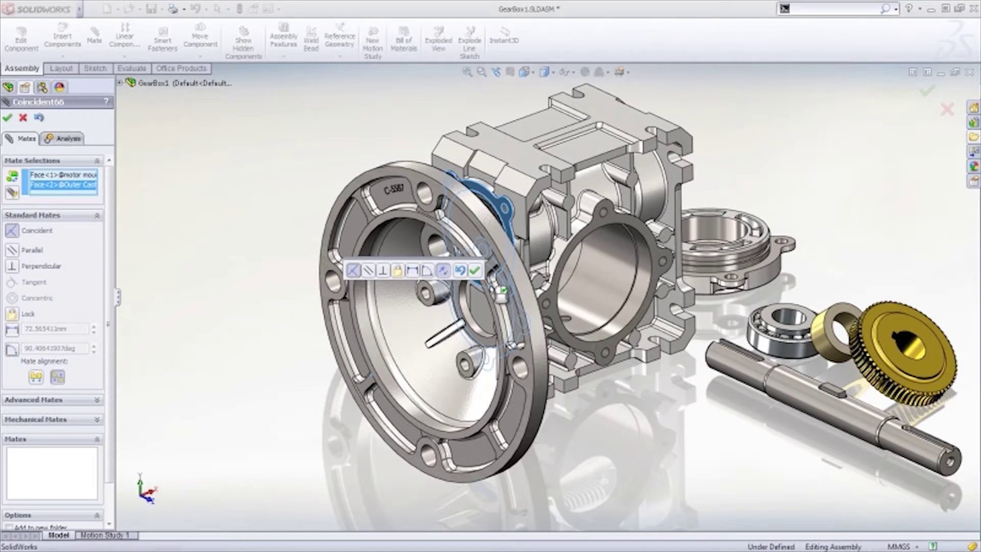
key(Return)
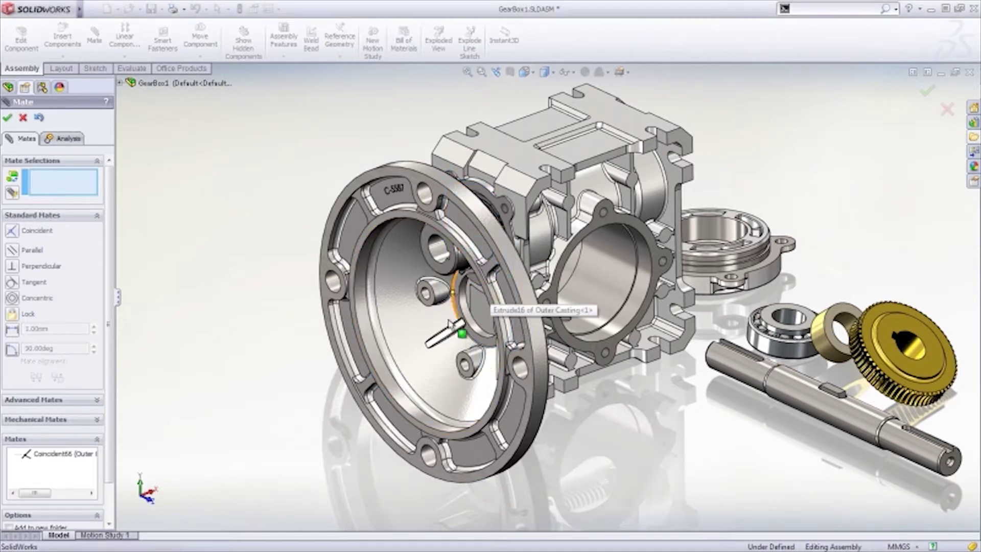
Make the cover's centre bore concentric with the input shaft.
drag(448, 323, 492, 267)
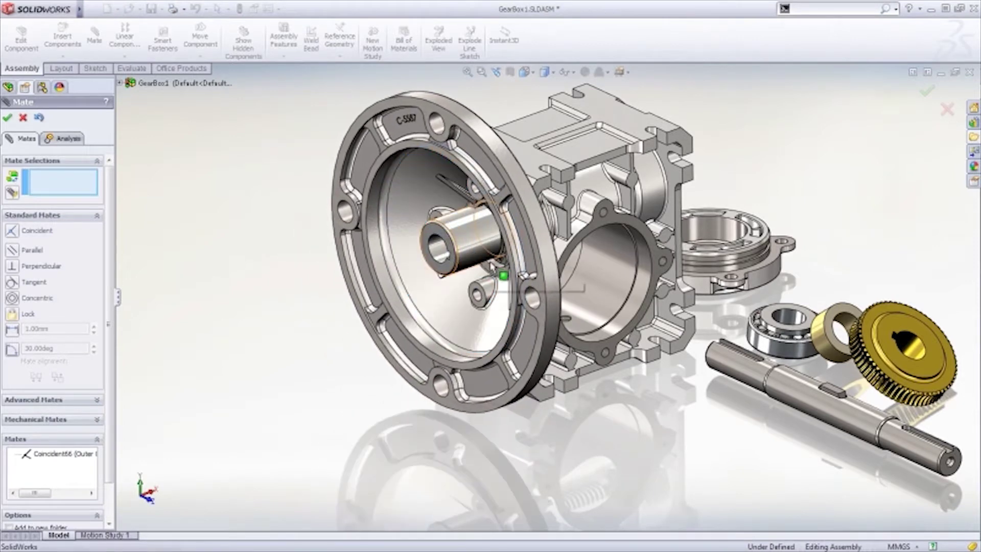
click(493, 264)
click(485, 263)
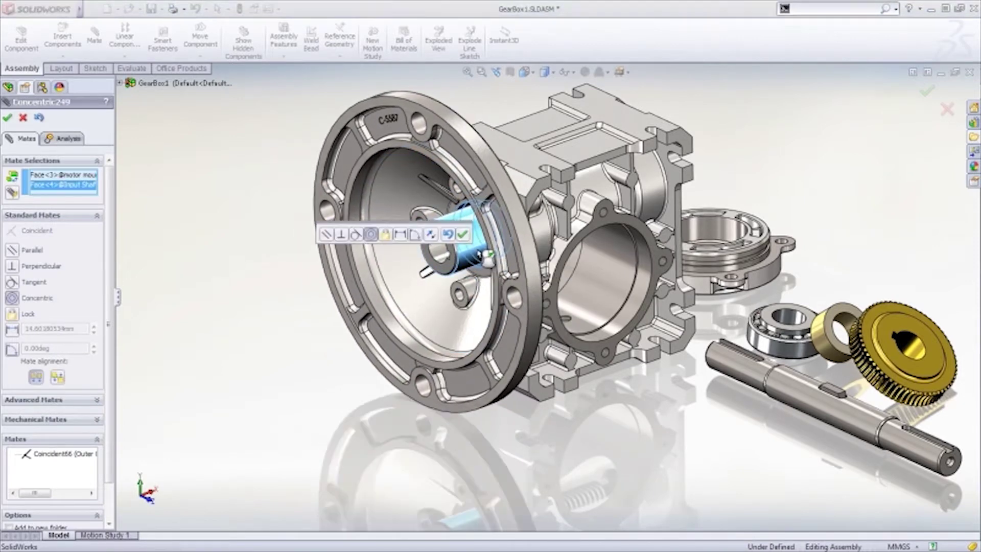
key(Return)
Rotate the cover and mate a bolt hole concentric with the casing hole.
key(ctrl+1)
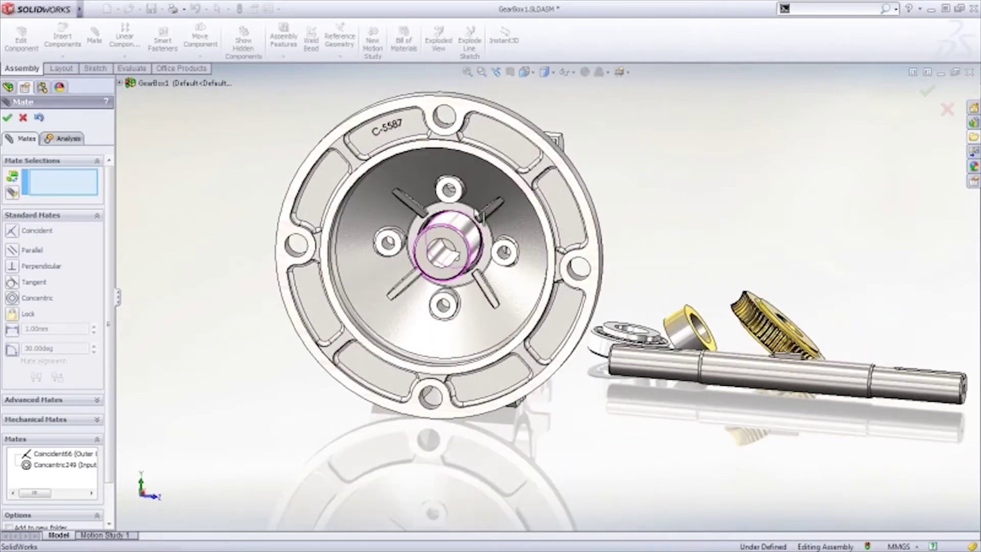
scroll(472, 240, down, 3)
scroll(470, 227, down, 3)
drag(470, 228, 381, 233)
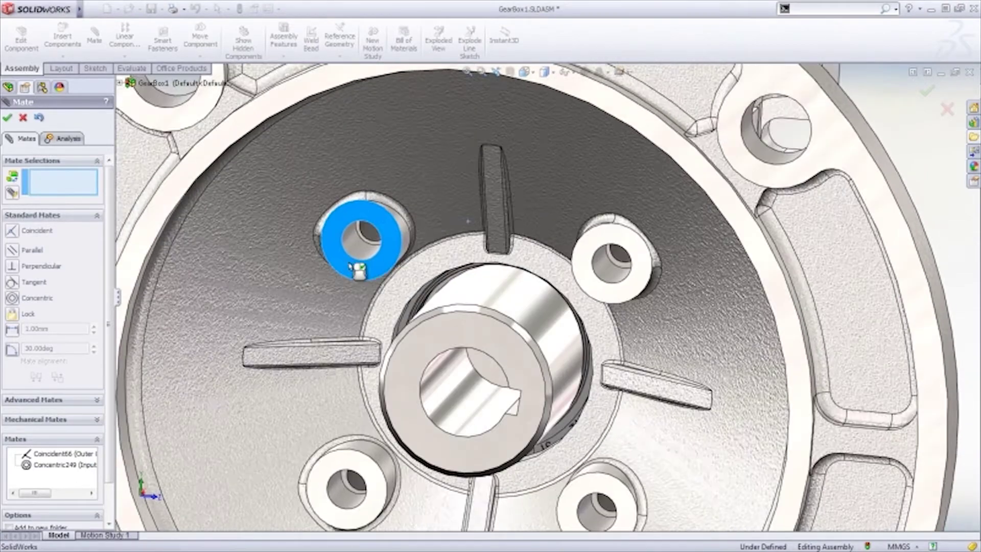
click(373, 249)
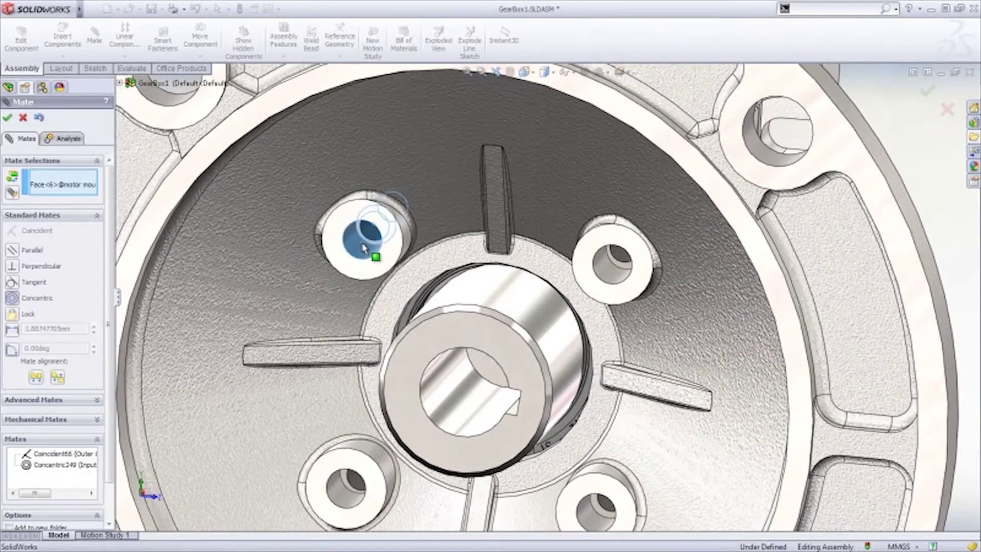
key(Return)
scroll(374, 288, up, 3)
scroll(373, 288, up, 3)
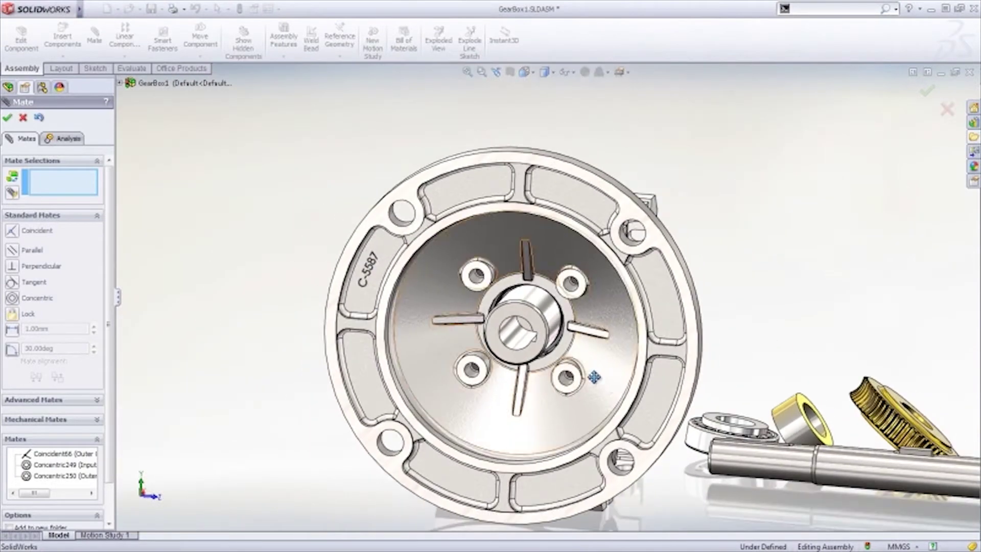
scroll(773, 467, down, 2)
key(ctrl+7)
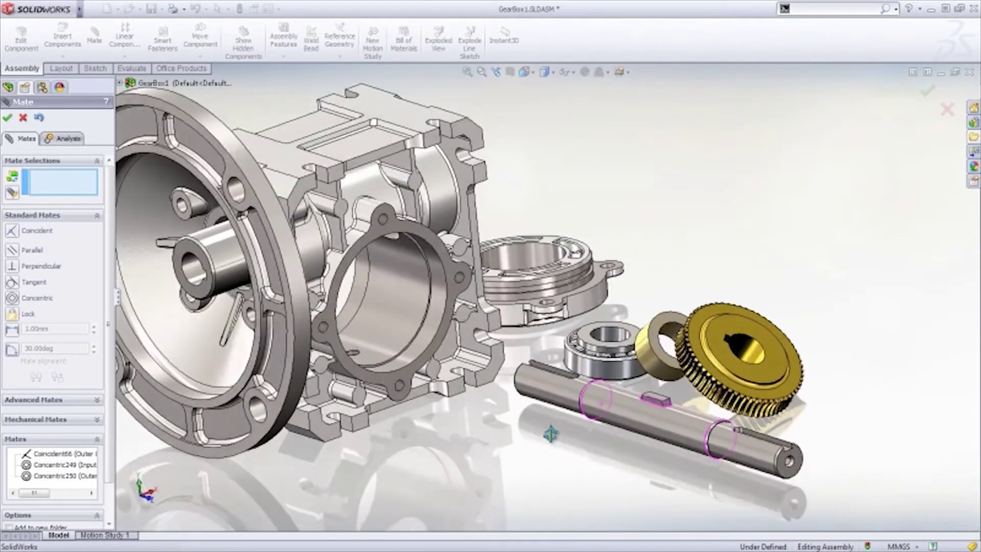
Multi-mate the taper bearing, sleeve and gear concentric to the output shaft.
click(12, 195)
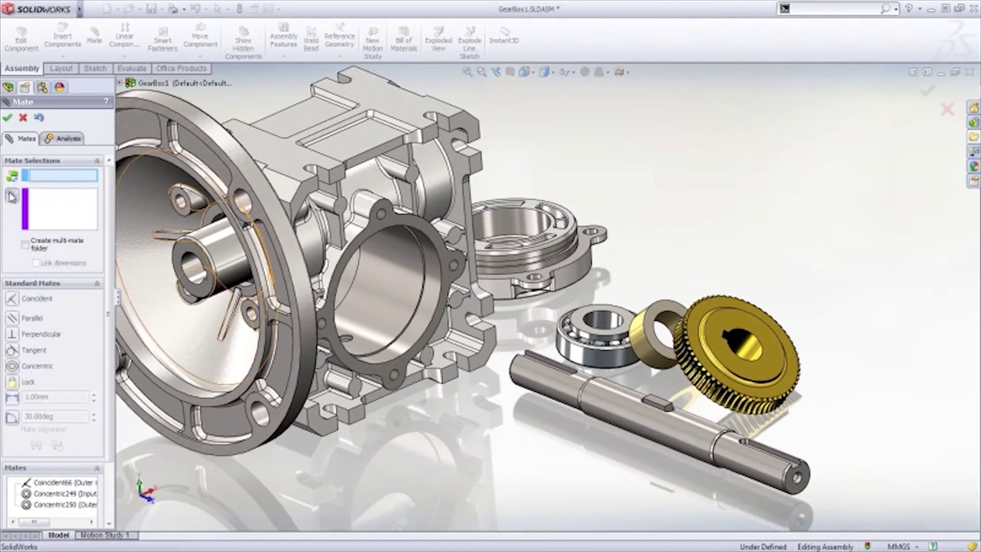
click(599, 404)
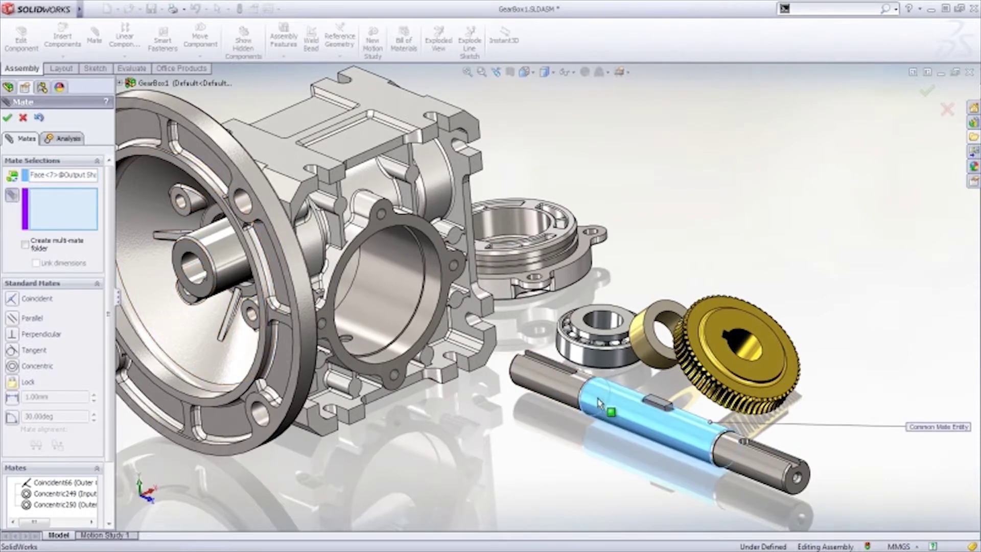
click(605, 326)
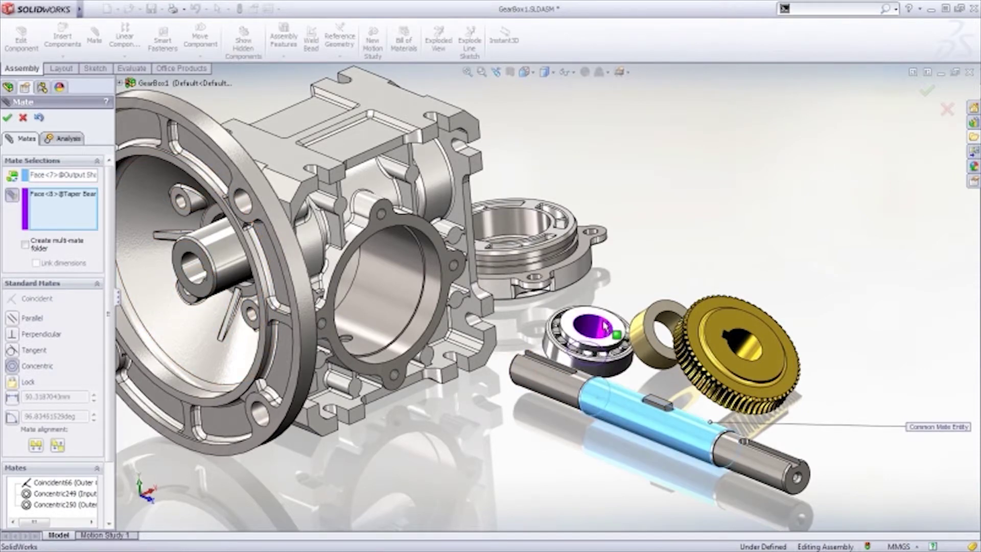
click(671, 320)
click(748, 355)
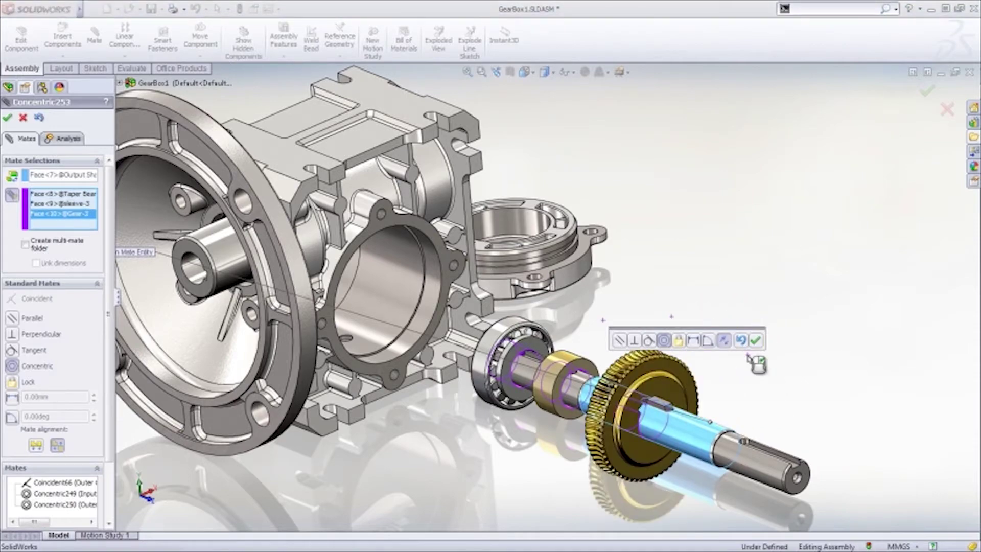
right_click(746, 357)
Make the key parallel to the gear keyway, offset 0.5 mm from the gear face.
drag(735, 356, 586, 506)
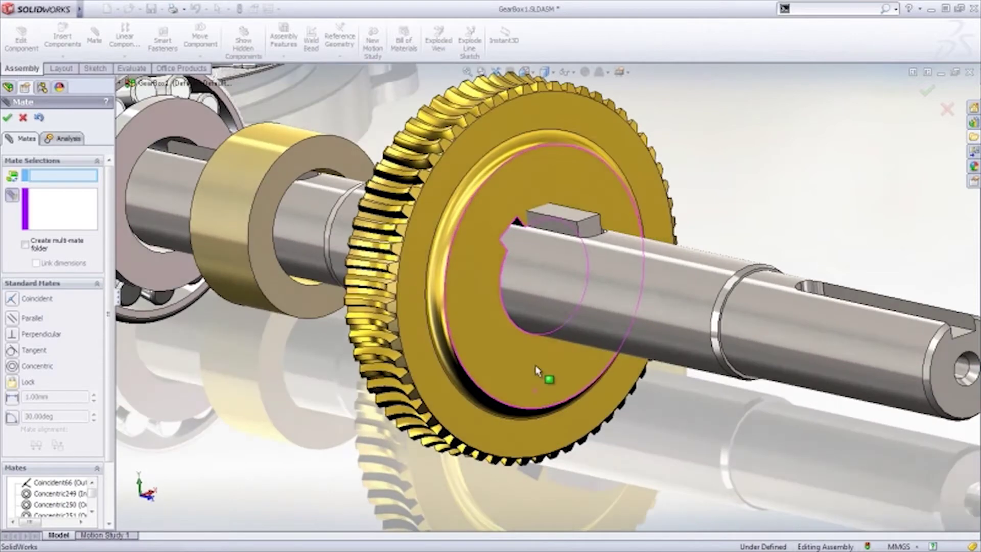
click(520, 225)
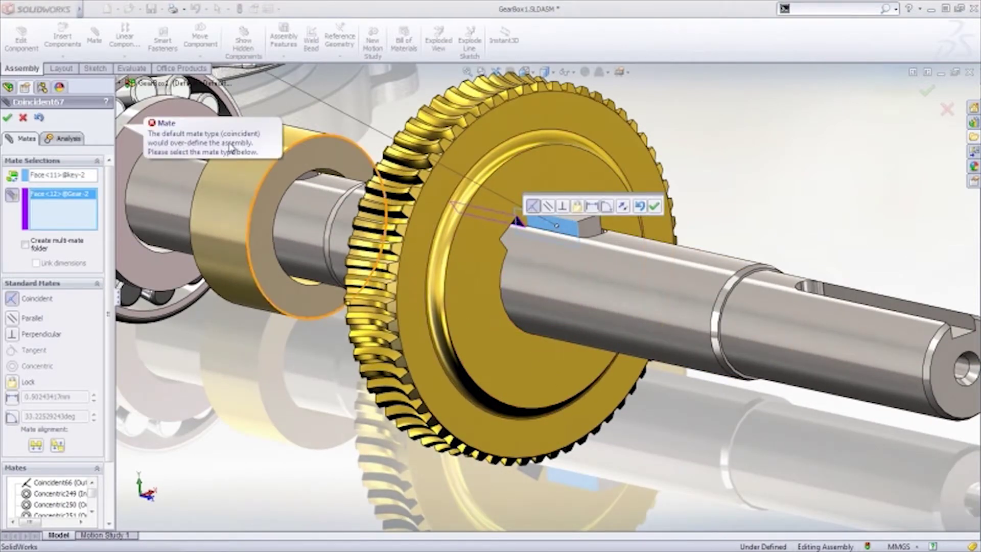
click(547, 205)
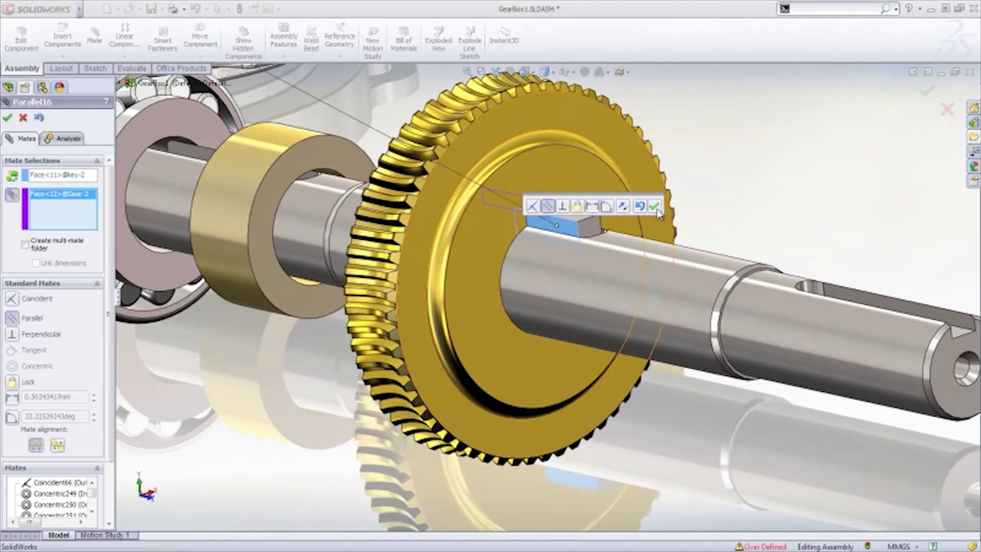
click(655, 206)
click(561, 201)
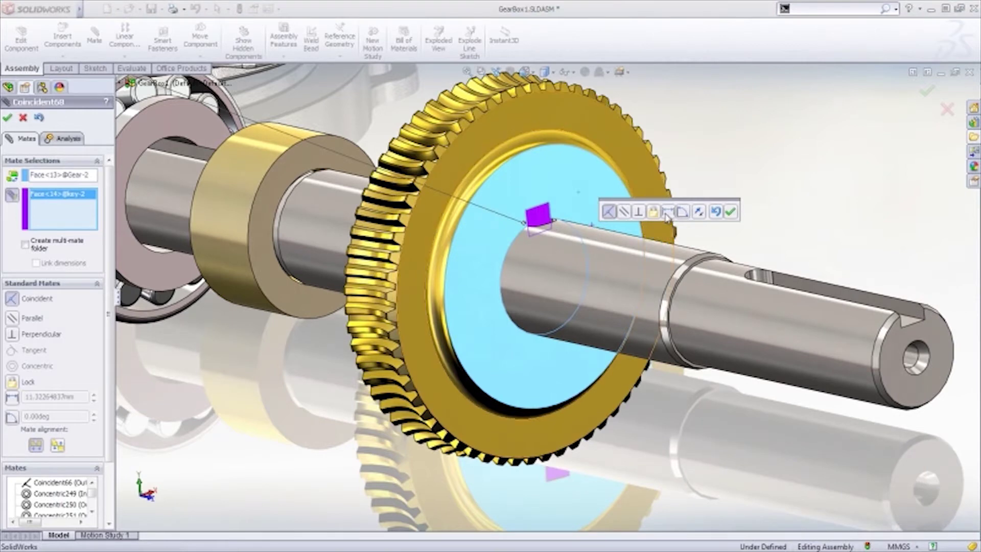
click(667, 212)
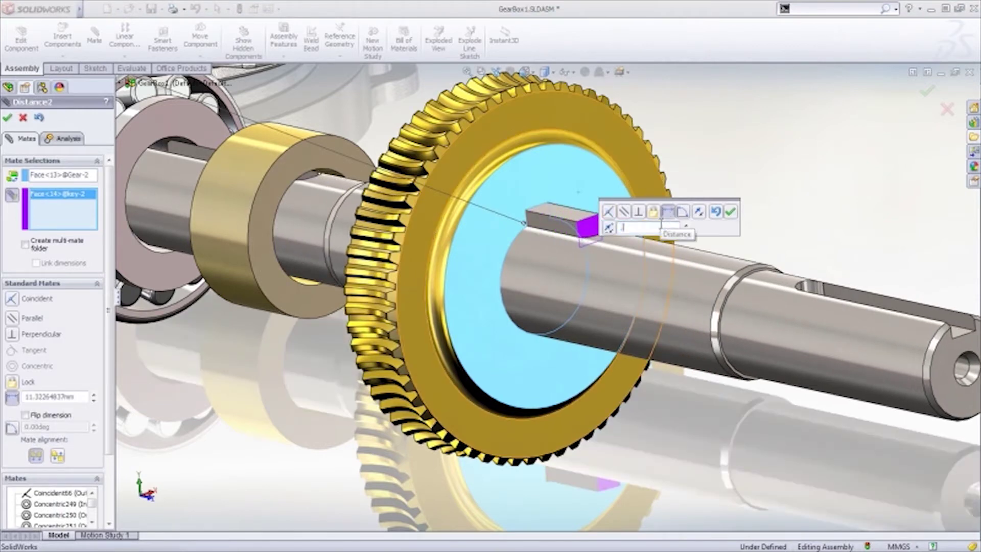
text(0.5)
key(Return)
click(610, 228)
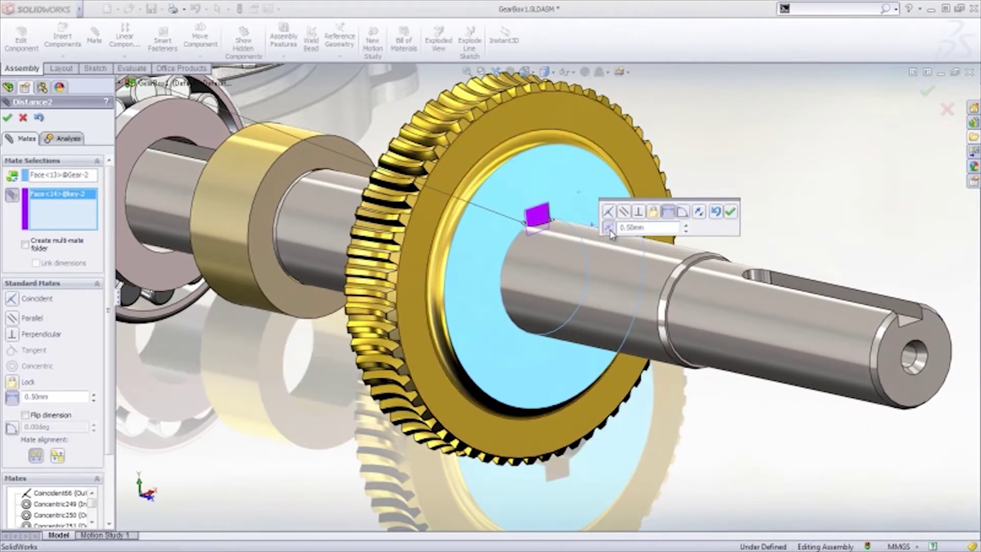
click(731, 215)
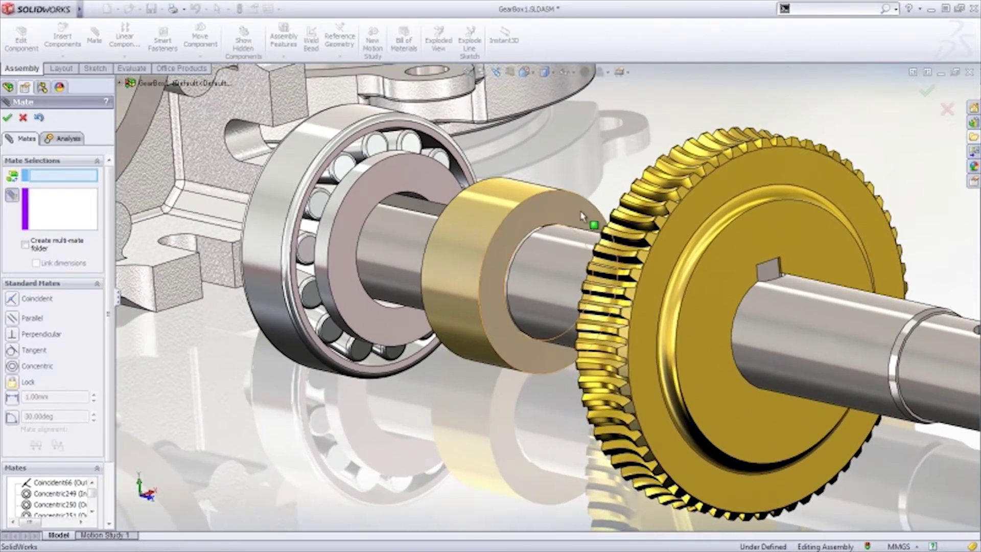
Seat the sleeve against the gear and the bearing against the sleeve.
click(582, 217)
middle_drag(582, 217, 413, 219)
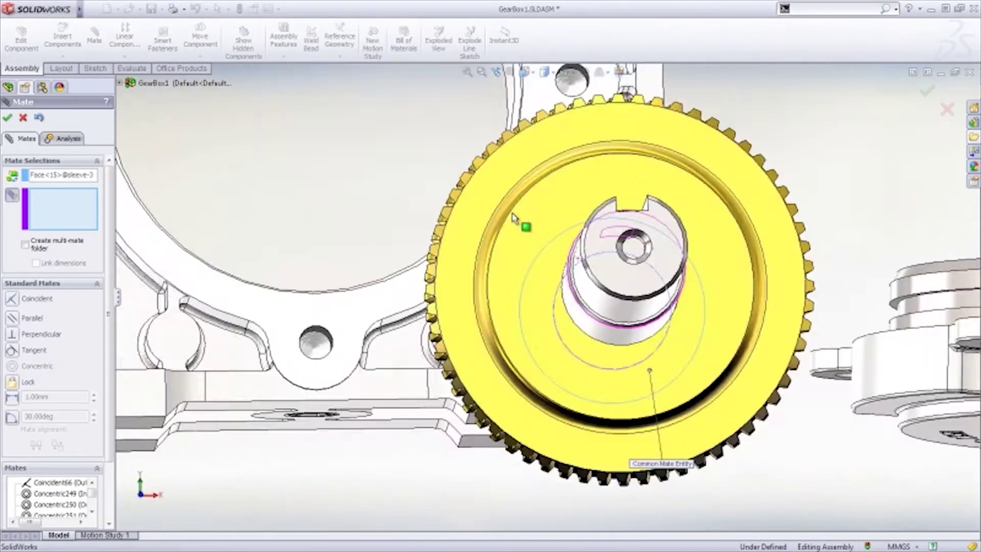
click(412, 219)
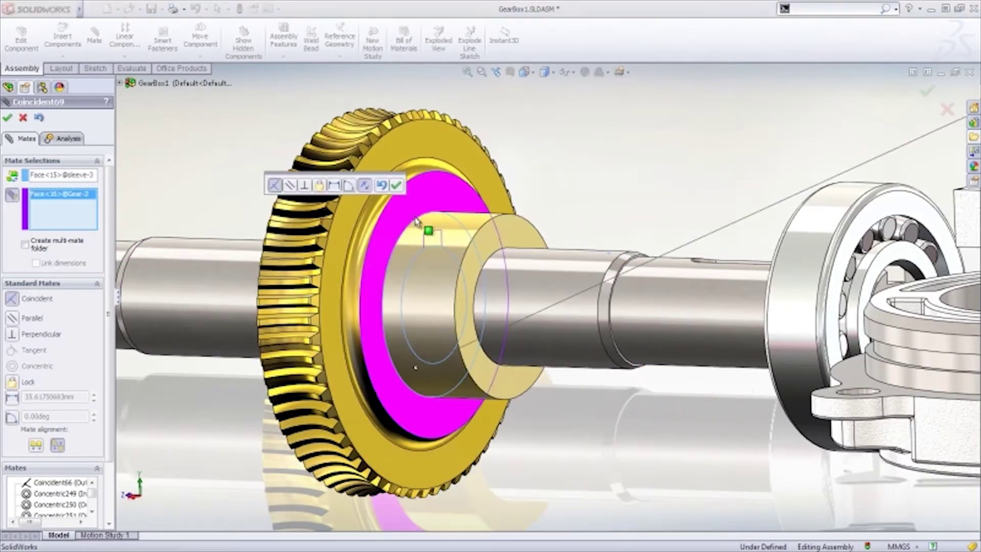
key(Return)
click(499, 241)
mouse_move(547, 267)
middle_down()
mouse_move(774, 217)
mouse_move(590, 261)
mouse_move(634, 337)
middle_up()
click(773, 217)
key(Return)
scroll(590, 260, up, 3)
key(Return)
Mirror the taper bearing across the gear's front plane.
click(632, 353)
click(646, 349)
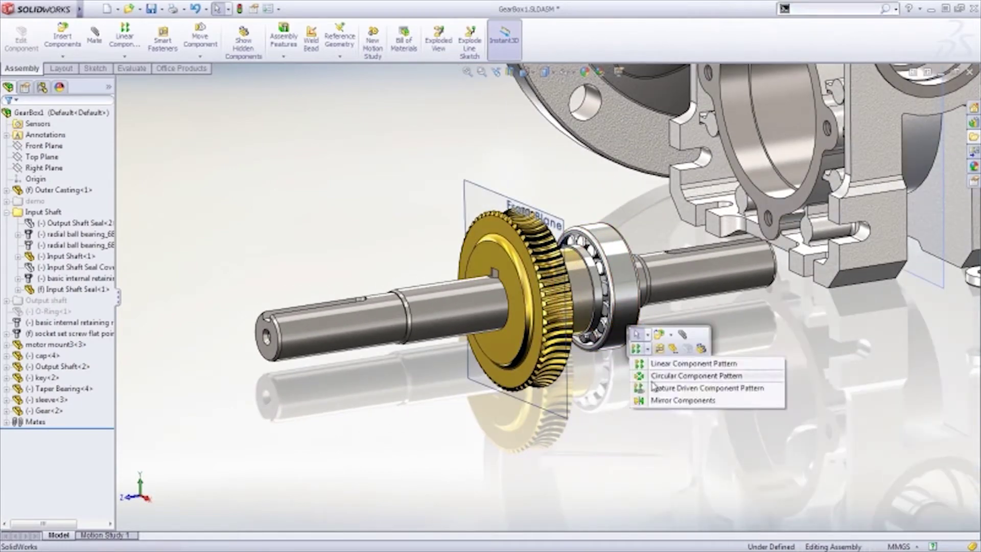
click(674, 391)
click(566, 409)
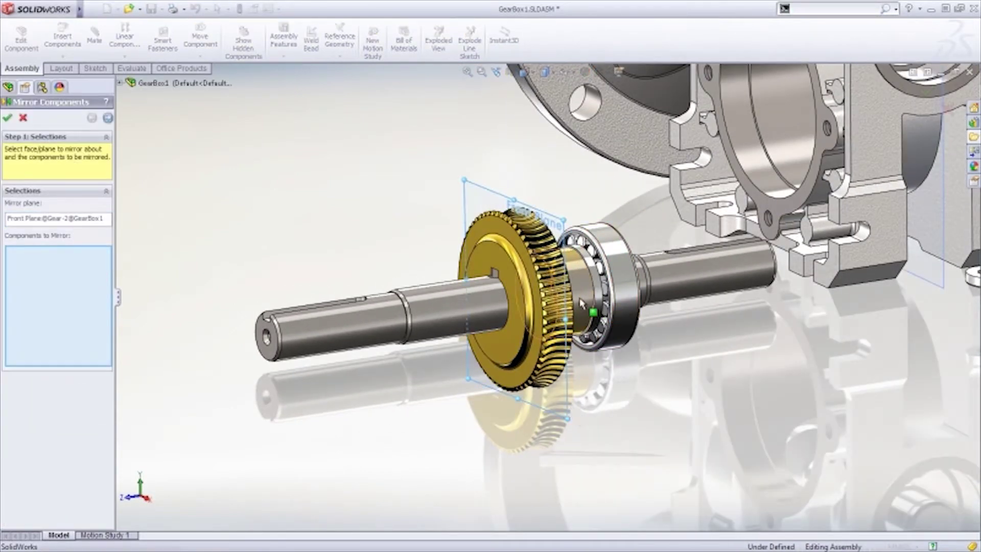
click(625, 300)
right_click(625, 301)
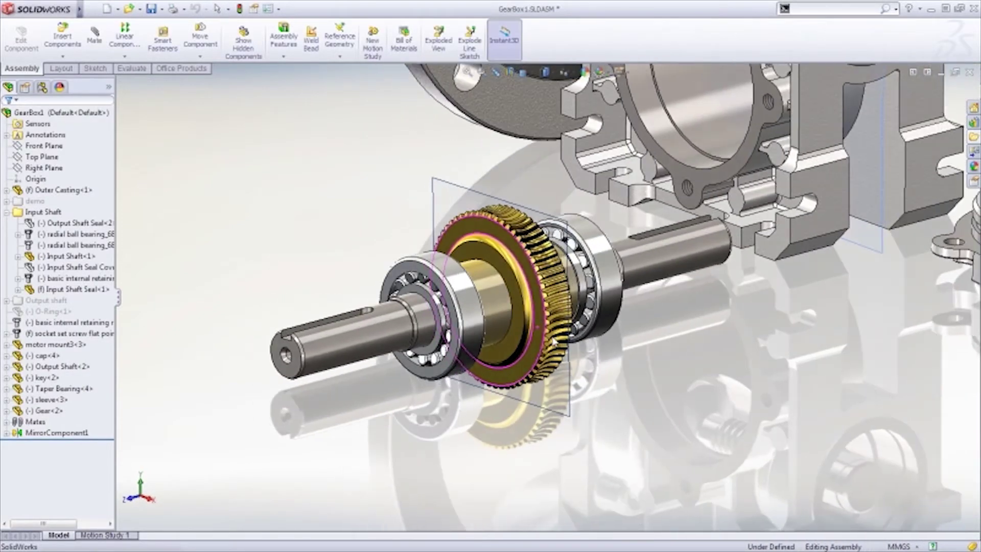
Mate the output shaft concentric to the casing bore and align their mid planes.
middle_drag(501, 301, 679, 383)
click(679, 383)
click(731, 355)
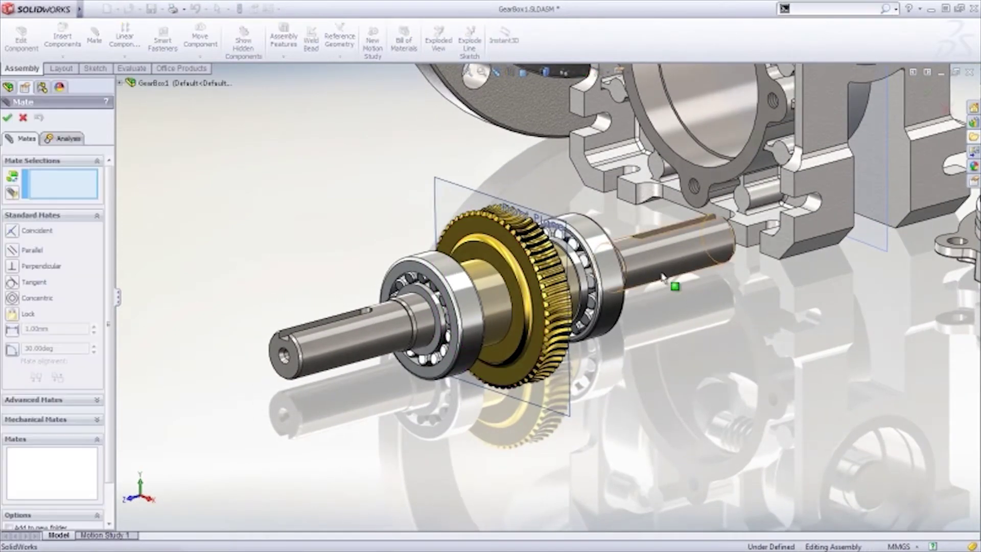
click(674, 280)
click(720, 142)
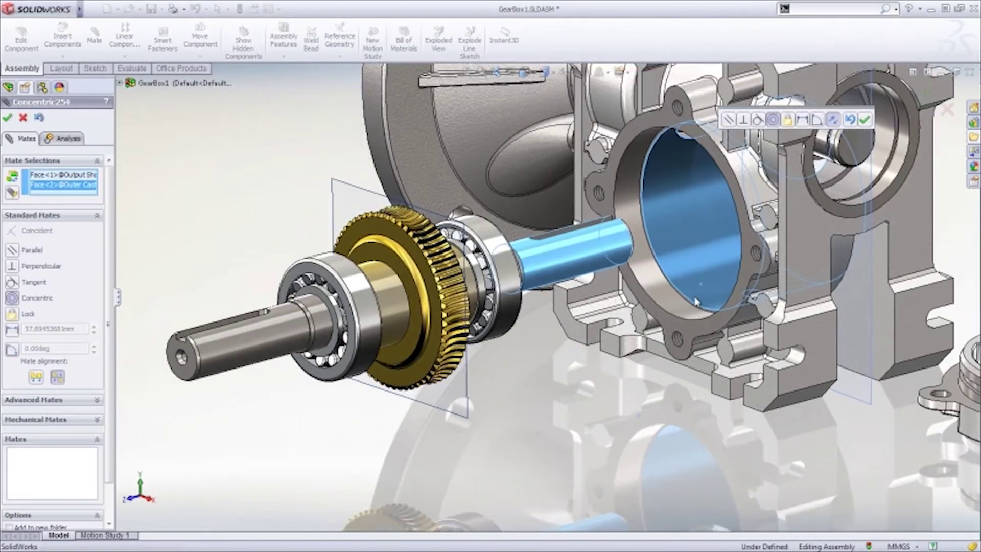
right_click(693, 299)
click(790, 389)
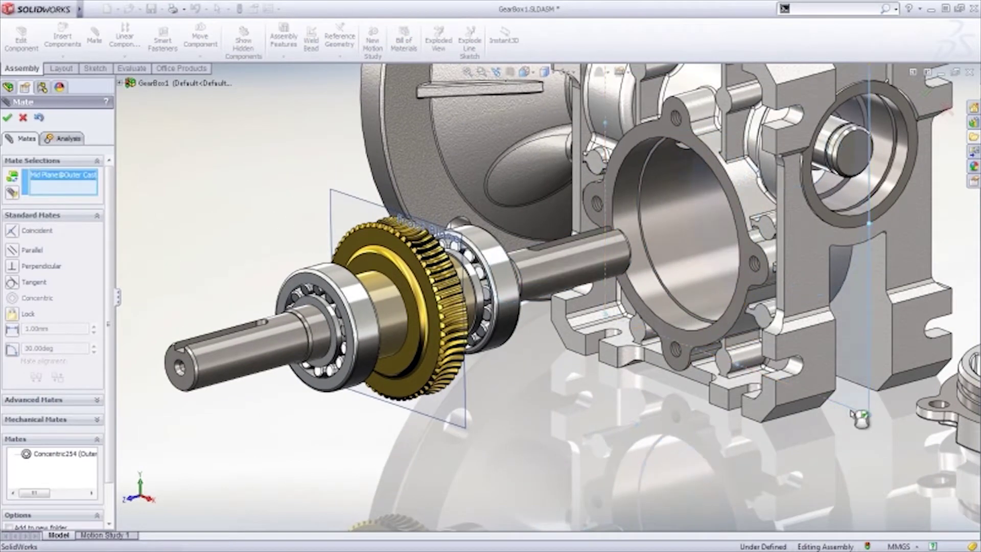
click(465, 419)
key(Return)
key(Return)
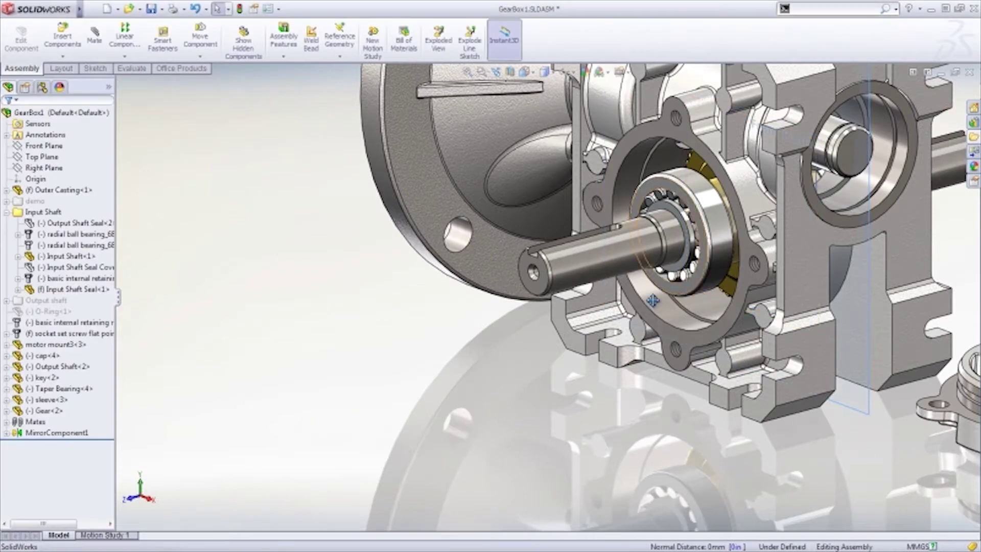
Drag the C-1258 cap into the casing bore, SmartMated concentric with the shaft.
middle_drag(507, 399, 500, 360)
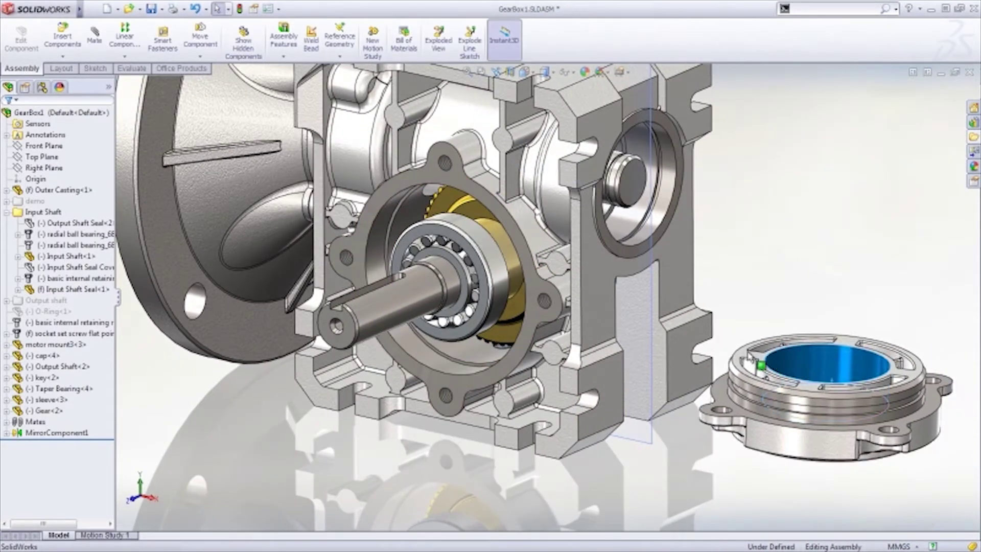
mouse_move(796, 386)
mouse_down()
mouse_move(449, 339)
mouse_move(414, 347)
mouse_up()
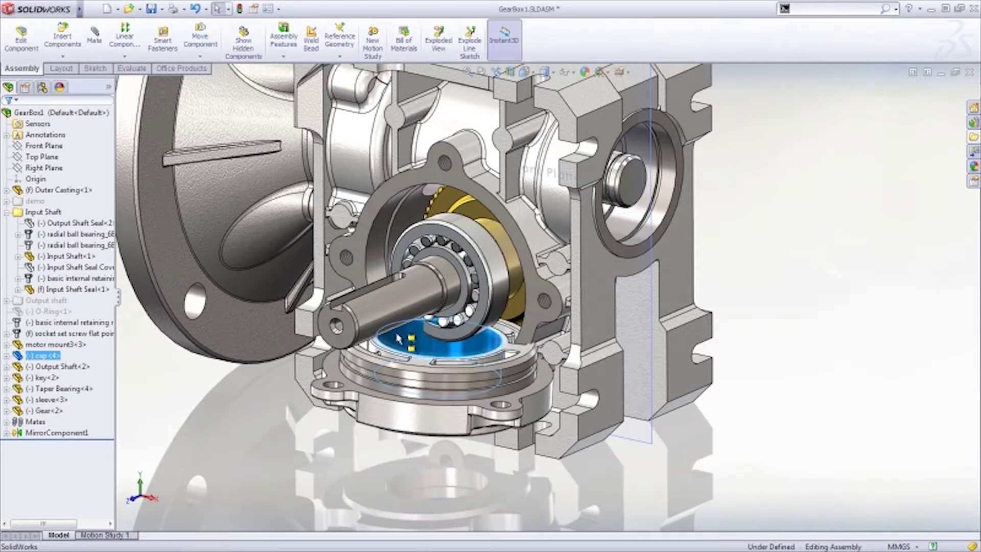
drag(398, 338, 400, 320)
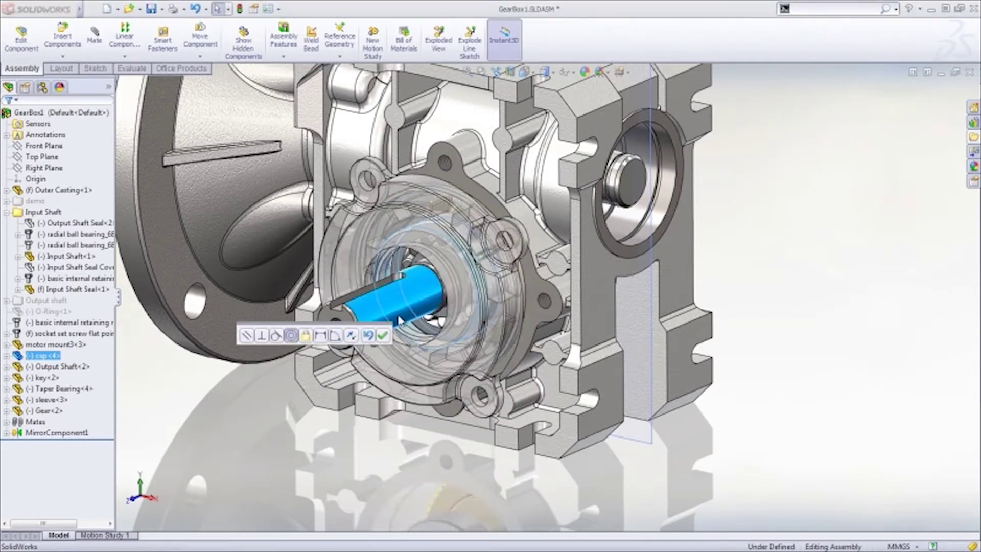
click(384, 335)
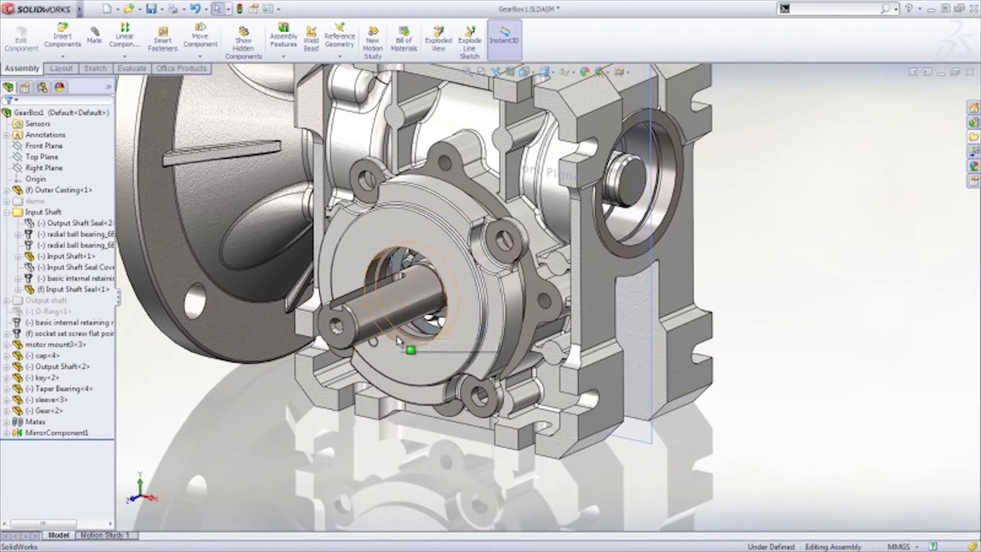
Rotate the cap so its bolt hole snaps onto the casing's threaded hole.
drag(398, 341, 378, 254)
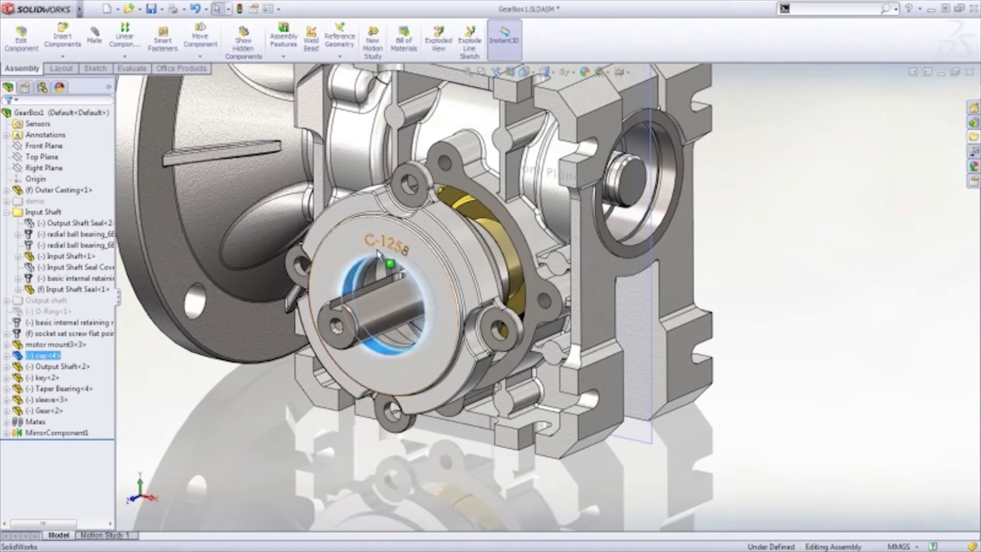
scroll(499, 128, down, 5)
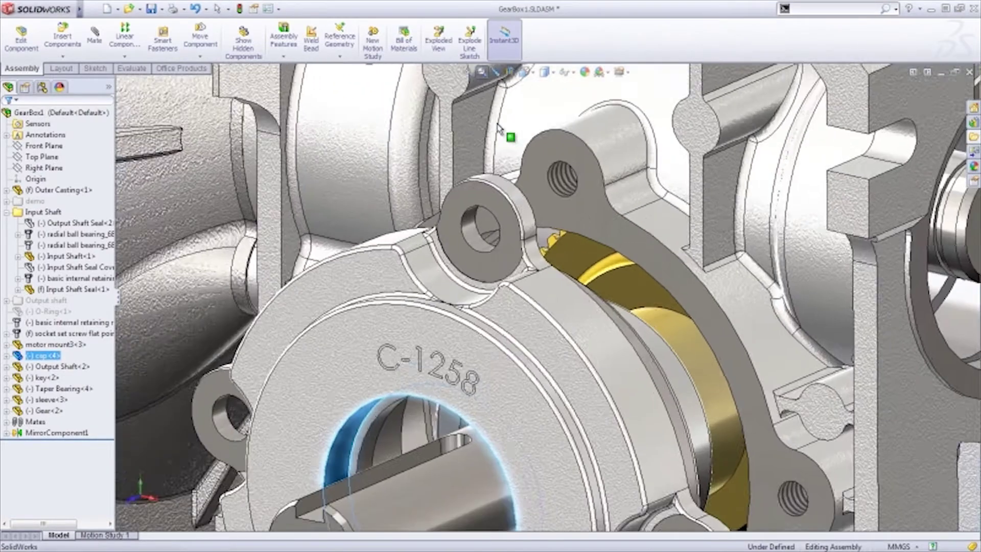
scroll(520, 255, down, 3)
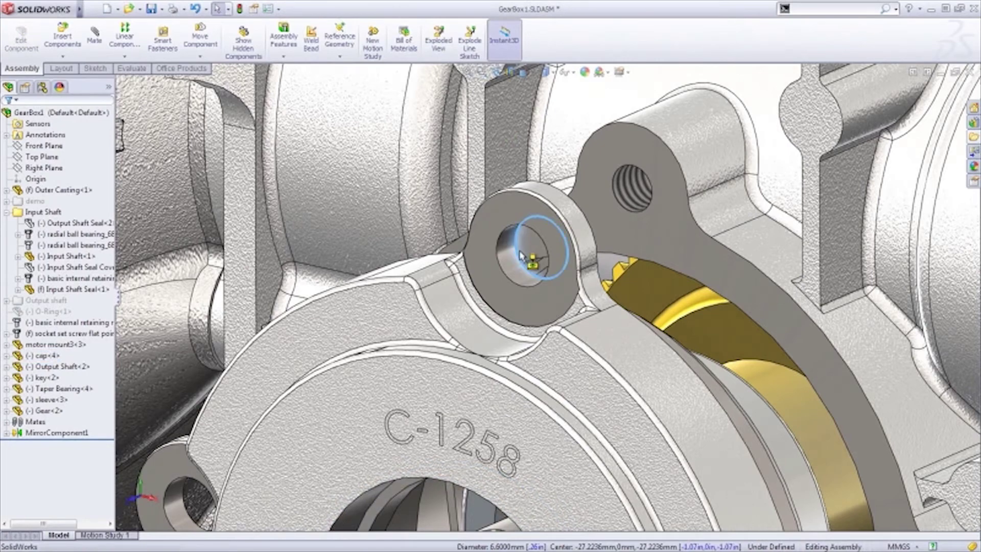
alt+drag(520, 256, 618, 214)
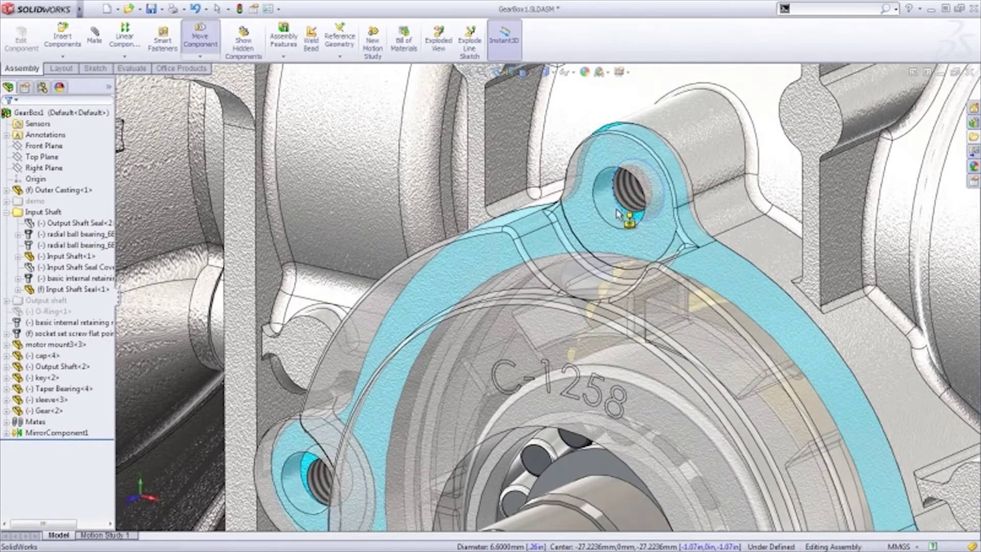
alt+drag(617, 214, 623, 207)
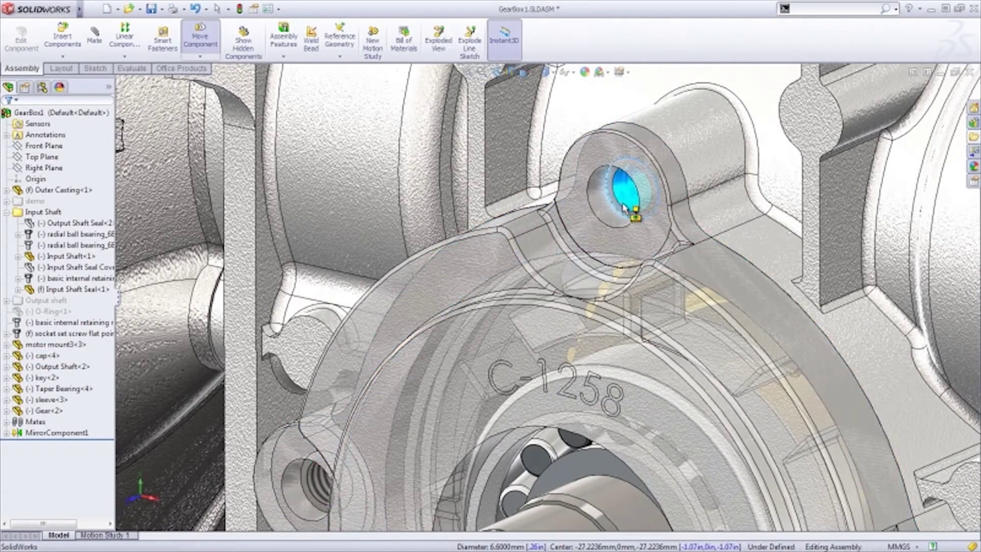
scroll(622, 214, up, 2)
scroll(621, 255, up, 1)
scroll(619, 290, up, 2)
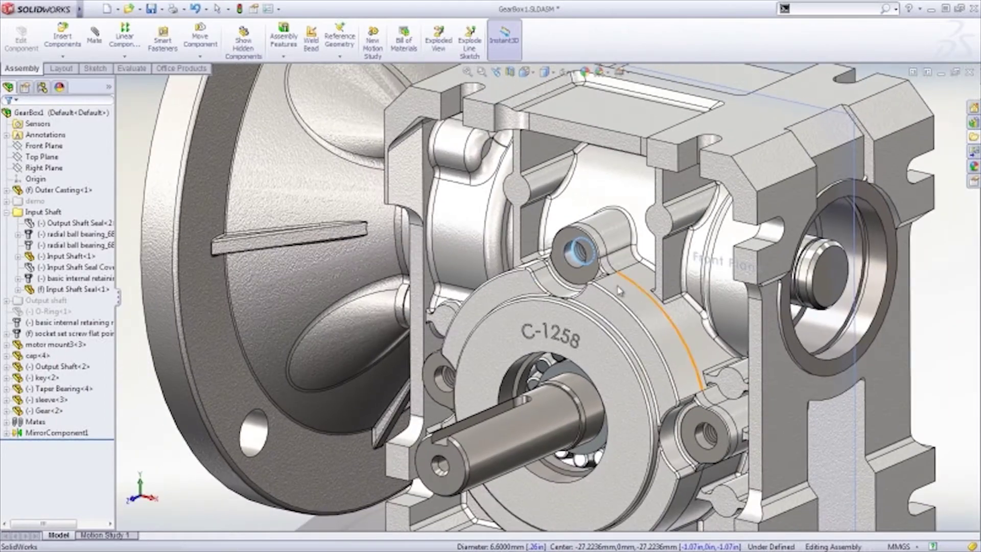
ctrl+middle_drag(619, 290, 563, 234)
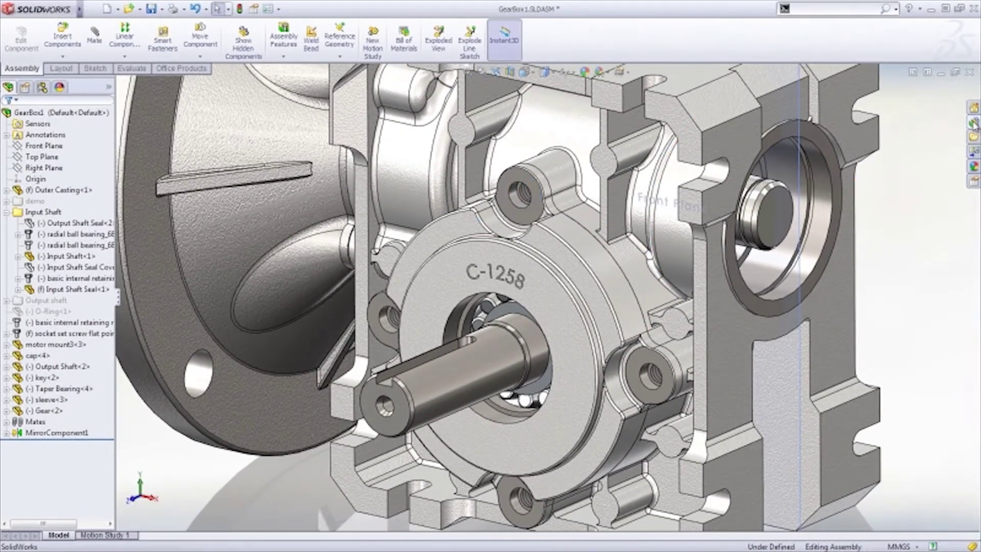
click(974, 123)
Insert Toolbox metric heavy hex flange screws into the cap's upper, right, bottom and left holes.
click(837, 124)
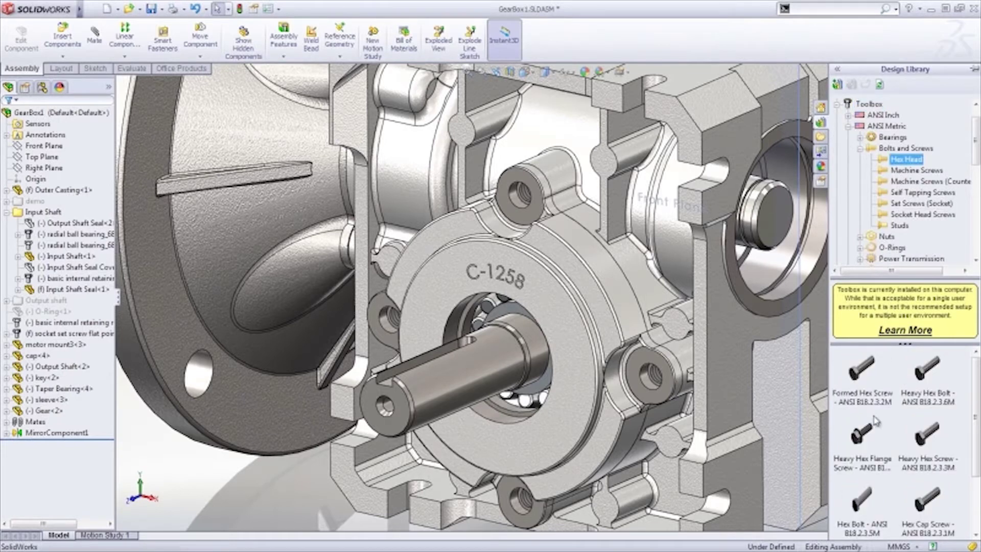
drag(864, 435, 910, 390)
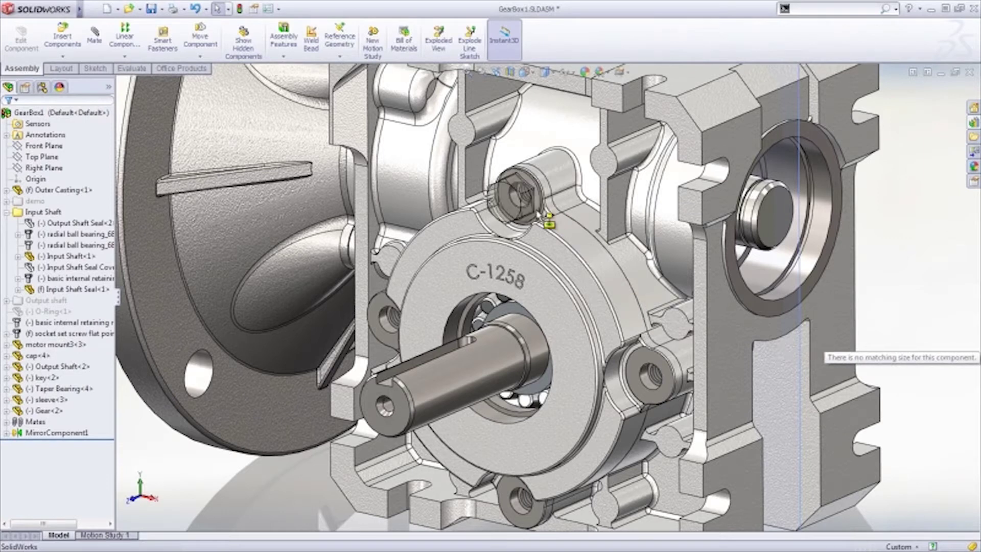
drag(910, 391, 544, 224)
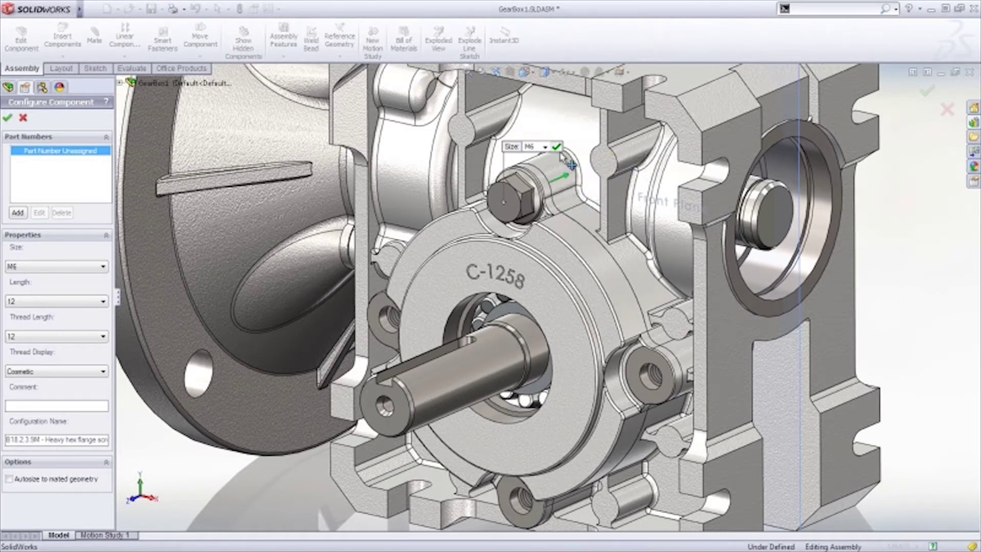
key(Return)
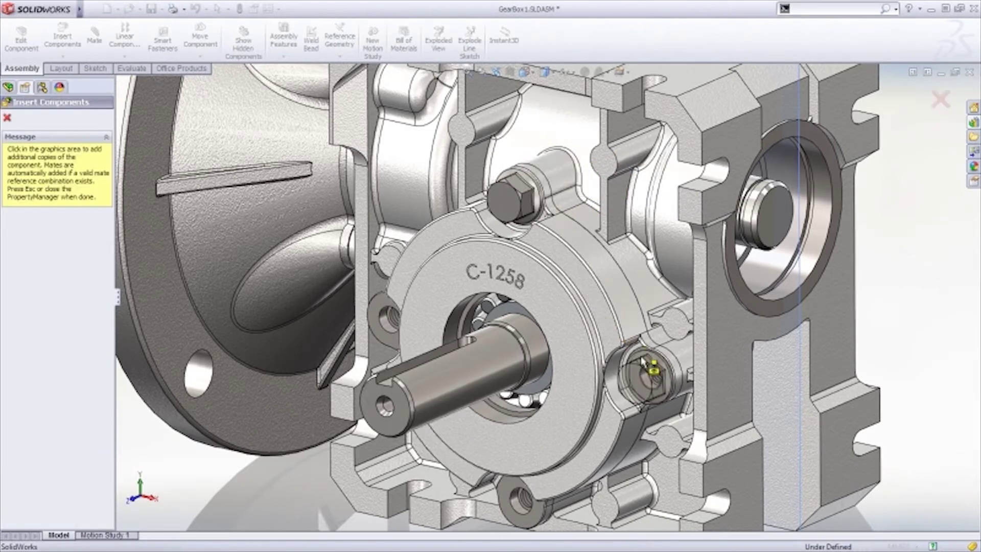
click(640, 356)
click(519, 498)
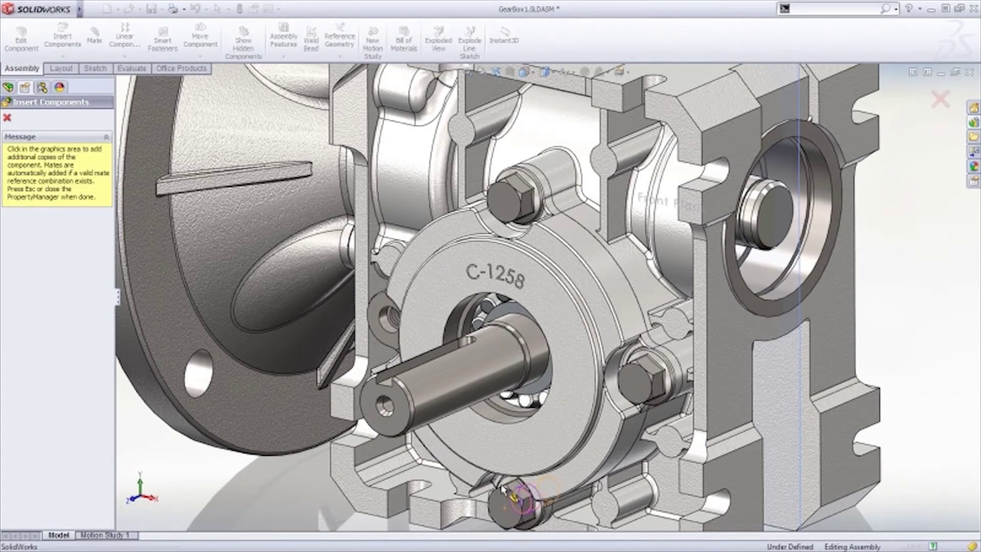
click(382, 339)
scroll(394, 339, up, 2)
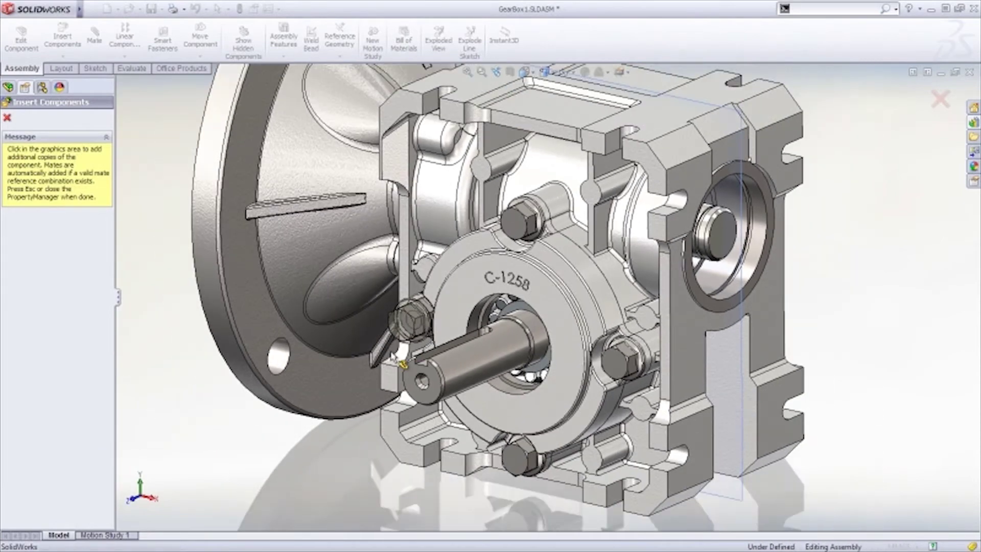
middle_drag(357, 278, 457, 295)
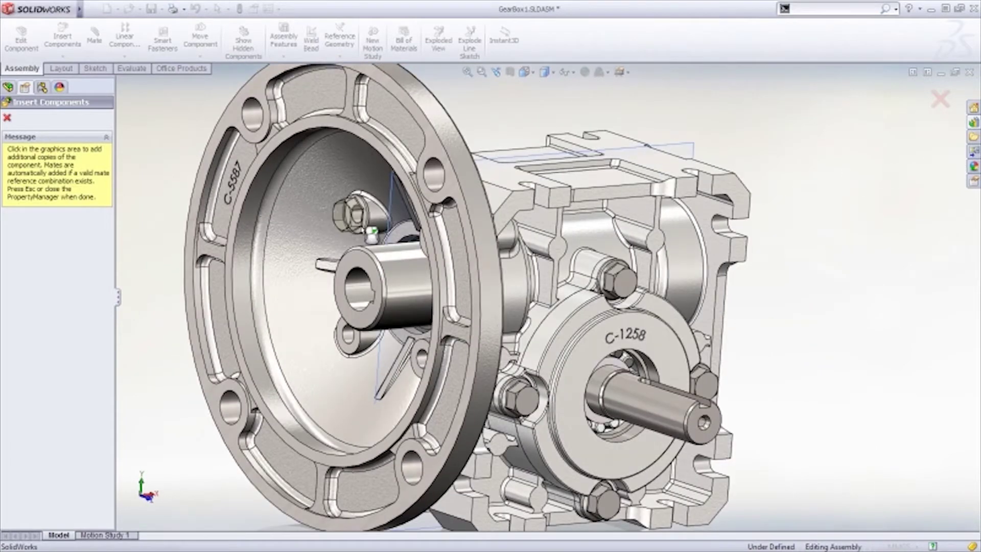
Put the last flange screw in the flange's top hole and finish screw insertion.
click(358, 220)
key(Escape)
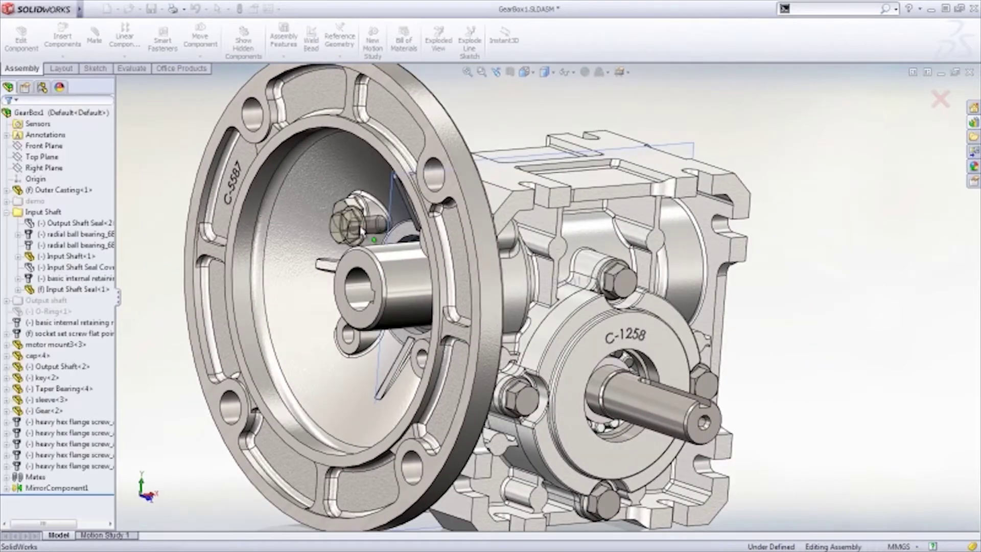
scroll(603, 340, down, 1)
scroll(623, 327, down, 1)
scroll(638, 311, down, 1)
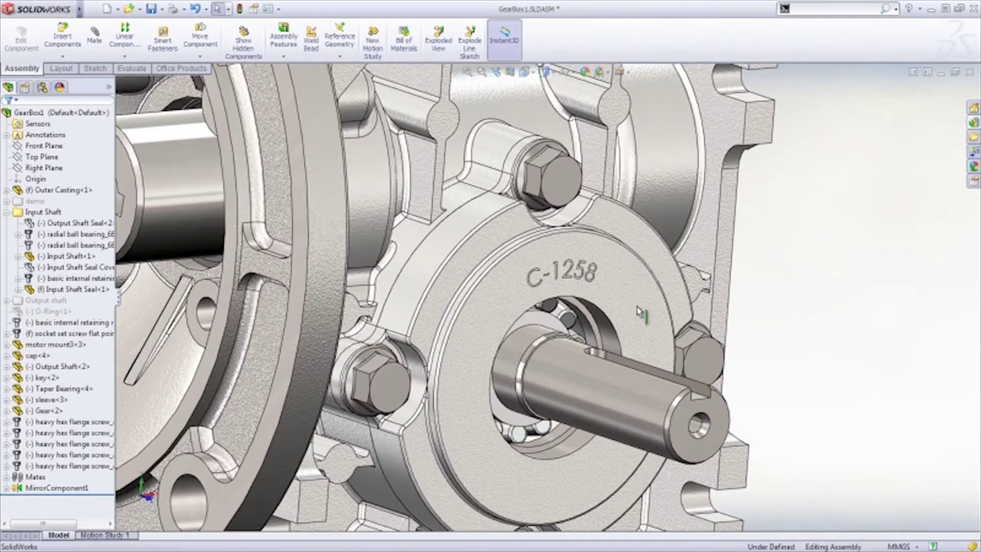
Drag the Output Shaft Seal from the open documents onto the shaft in the cap.
click(973, 137)
drag(918, 228, 594, 319)
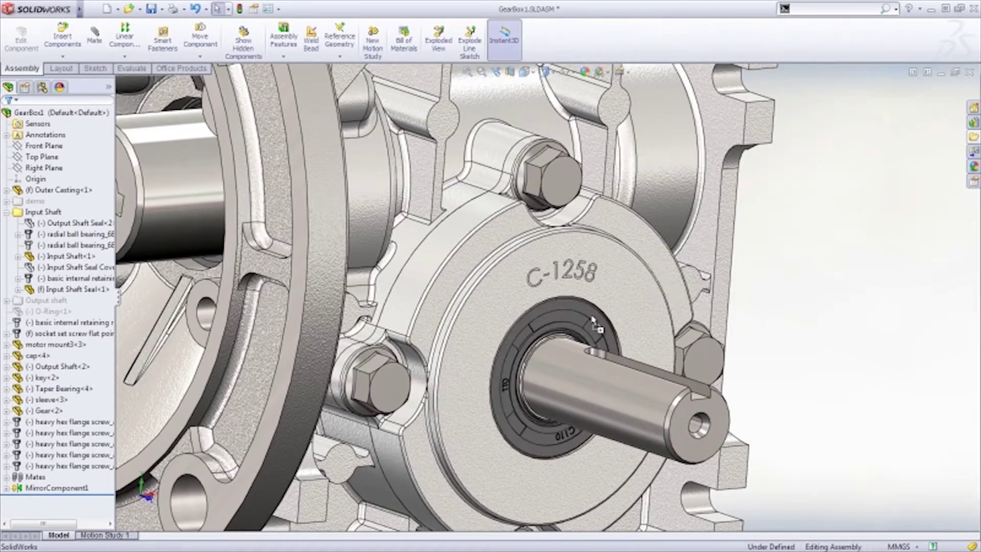
scroll(593, 322, up, 3)
scroll(592, 322, up, 2)
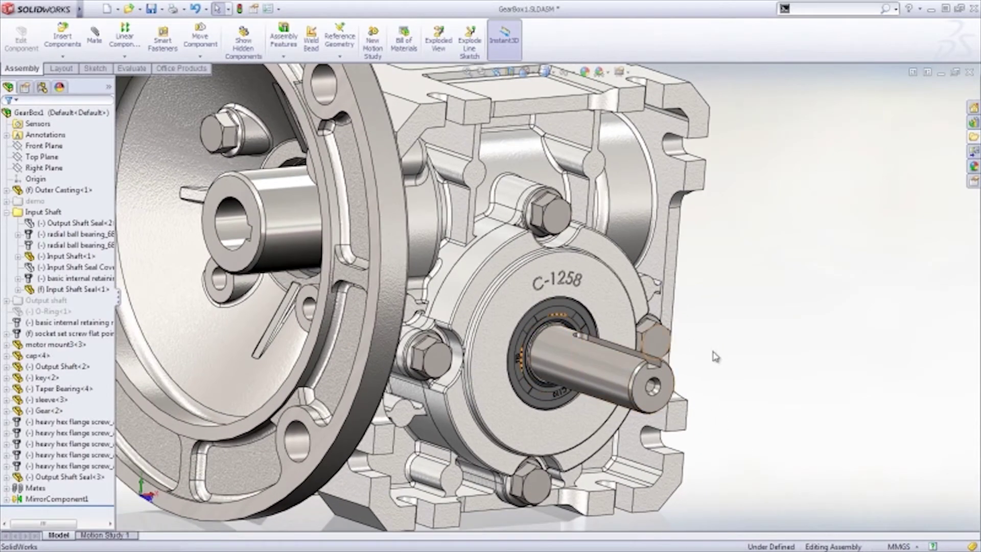
Select the C-1258 cap, its flange screws and the shaft seal for Copy with Mates.
key(s)
click(811, 351)
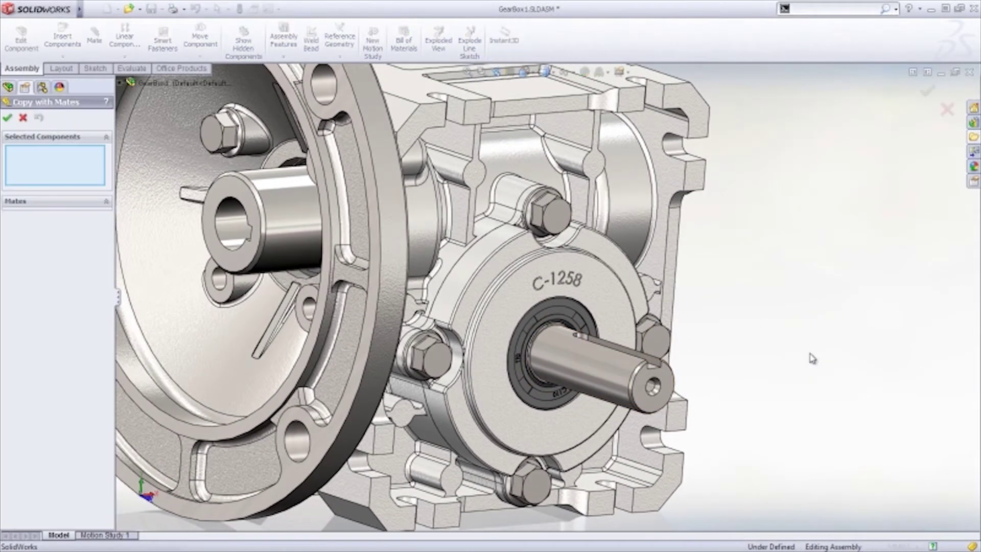
click(619, 296)
click(565, 315)
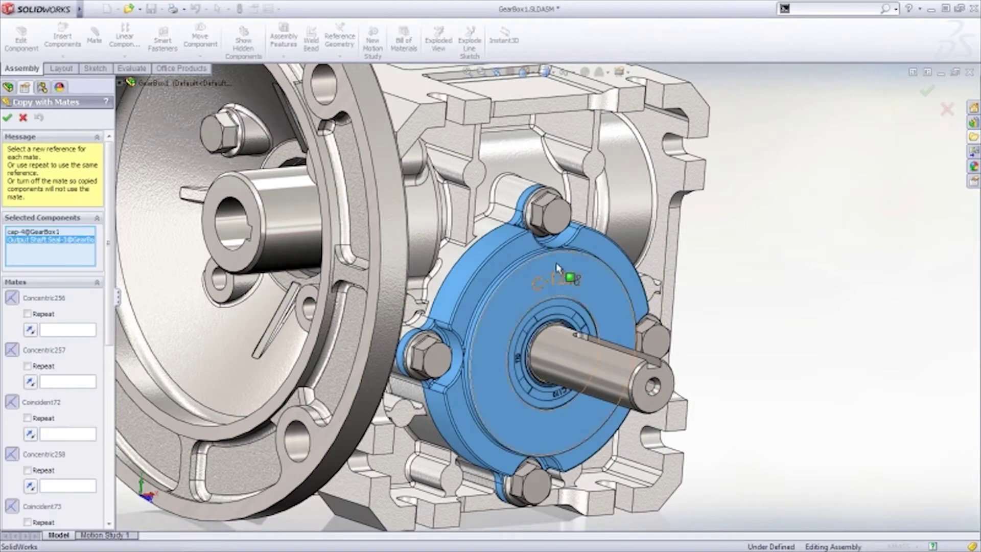
click(551, 217)
click(431, 367)
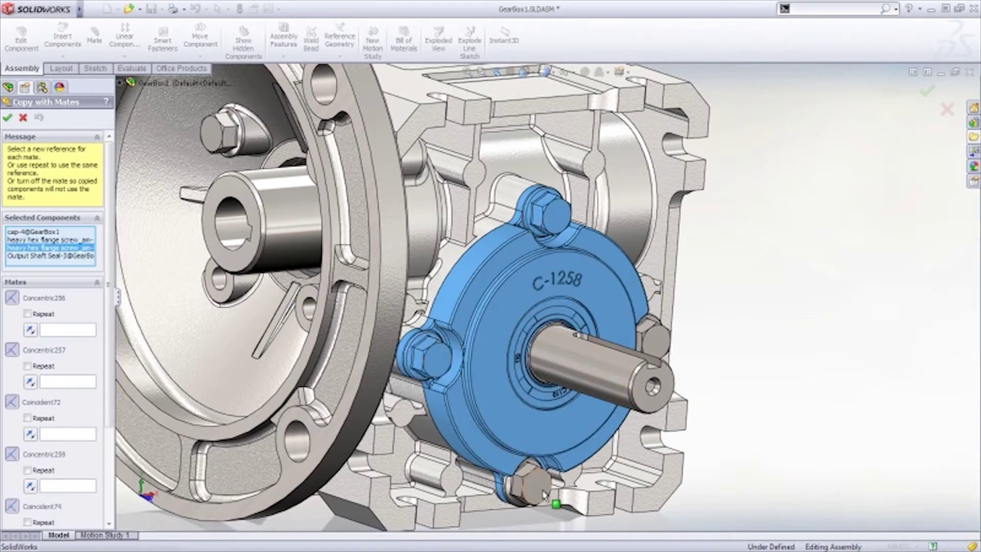
scroll(408, 245, up, 3)
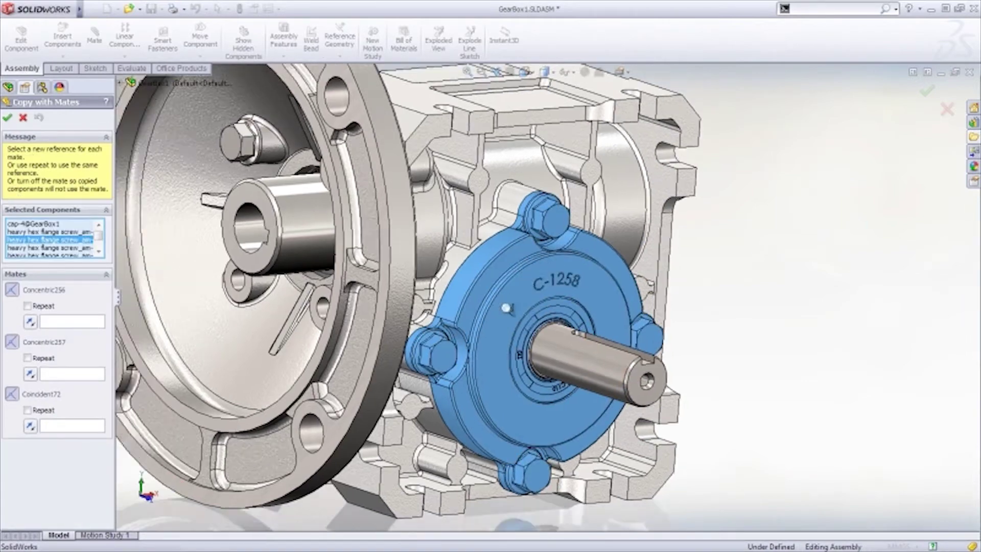
Assign new outer casing faces for the two concentric mates and the coincident mate.
mouse_move(510, 255)
middle_down()
mouse_move(407, 245)
mouse_move(184, 255)
middle_up()
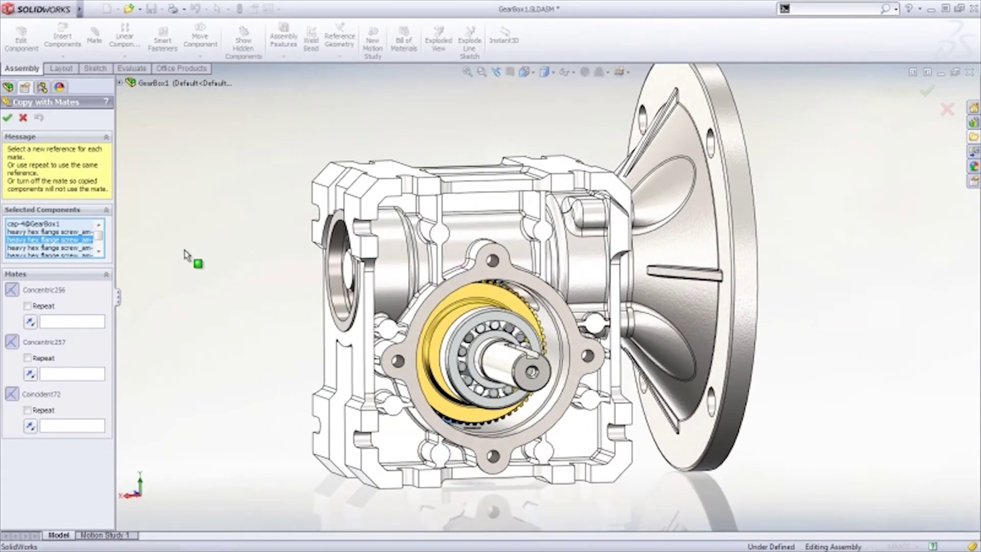
click(82, 324)
click(528, 416)
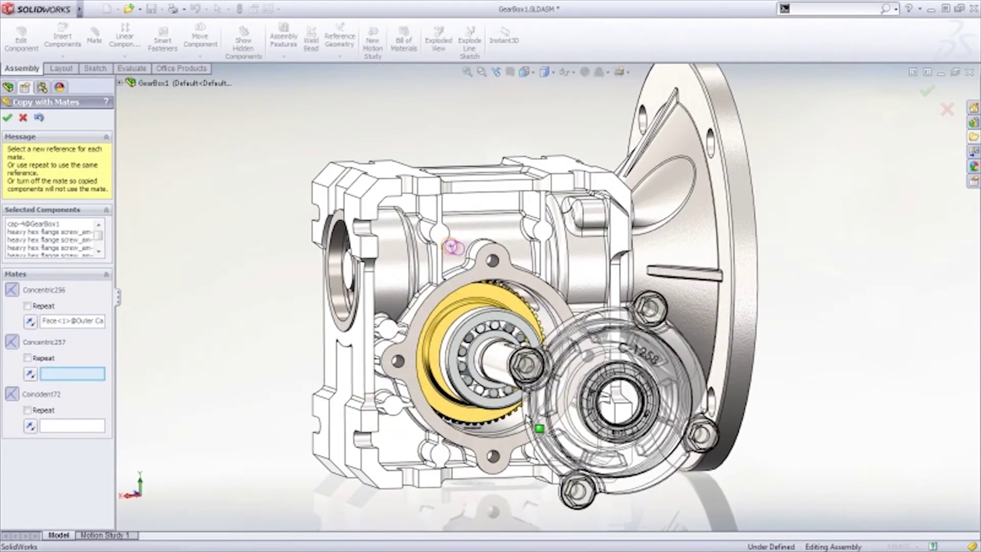
click(492, 261)
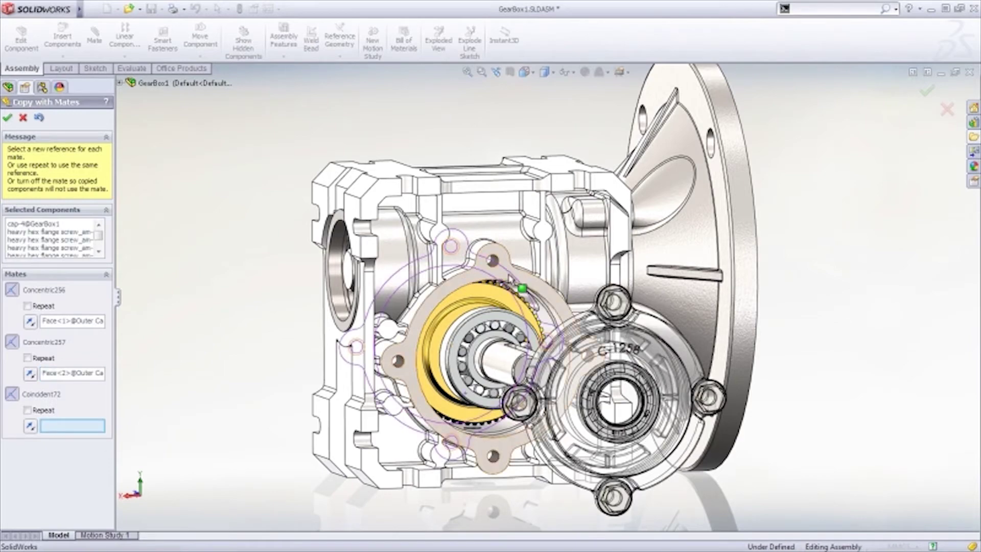
click(518, 307)
Pattern the flange screw with a feature-driven pattern driven by the M6 Clearance Hole.
key(Return)
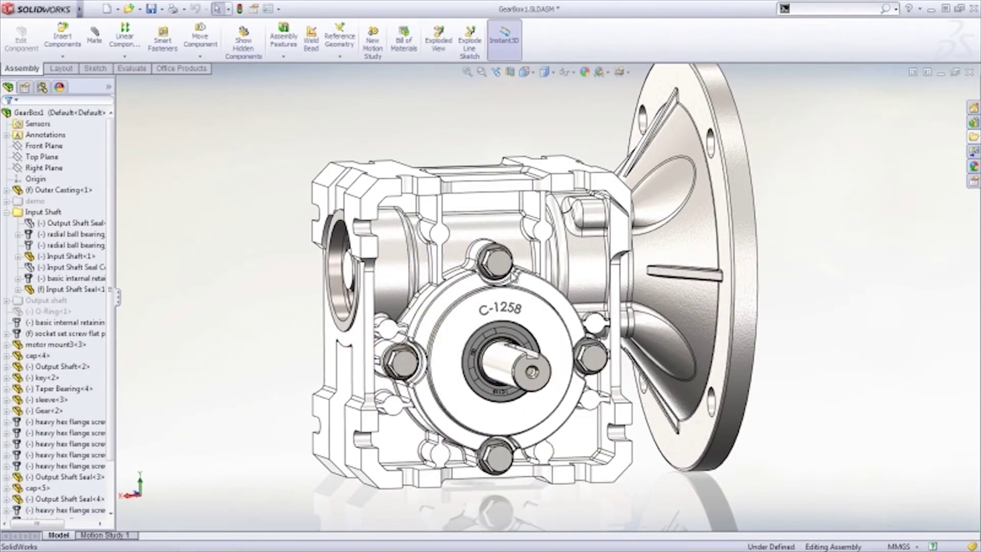
middle_drag(517, 307, 729, 305)
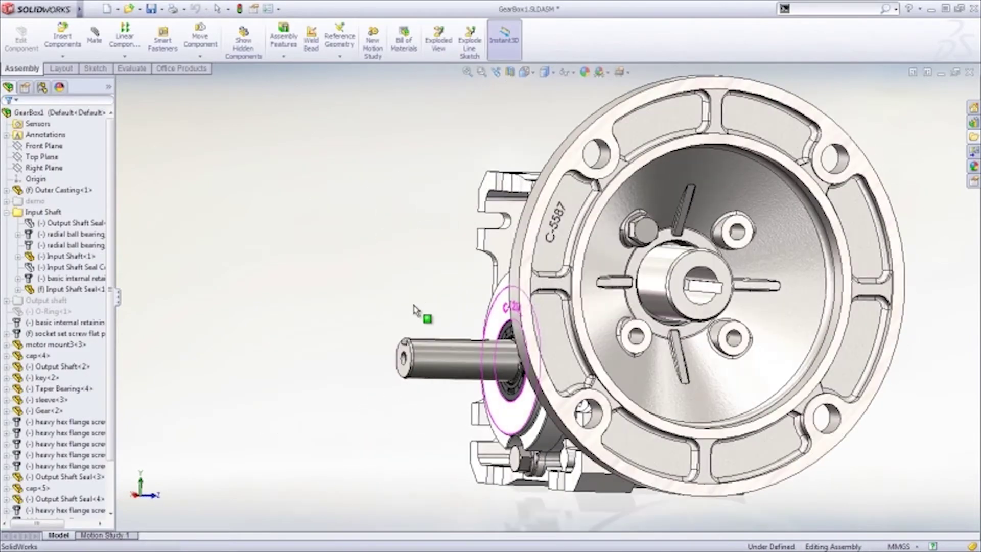
scroll(730, 301, down, 4)
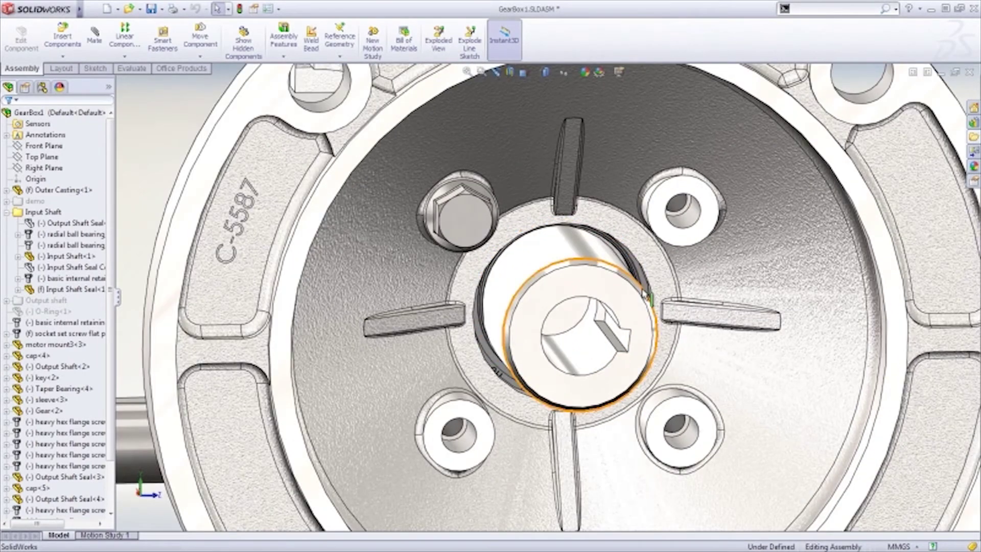
click(642, 297)
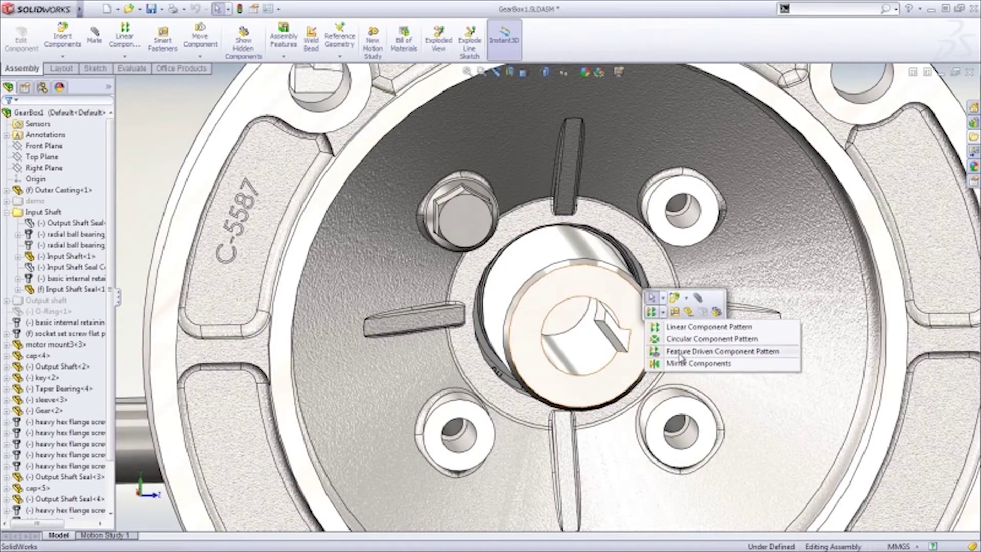
click(680, 353)
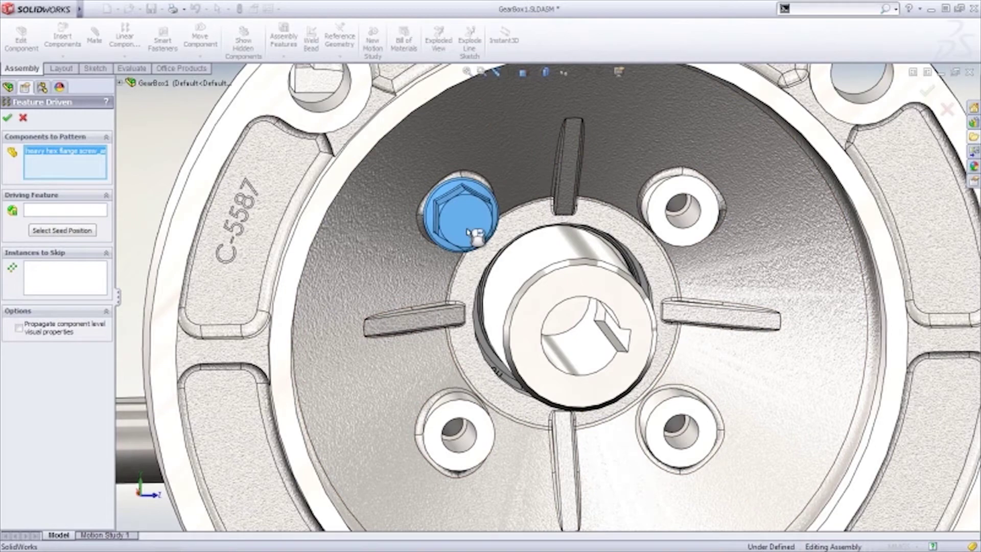
click(686, 231)
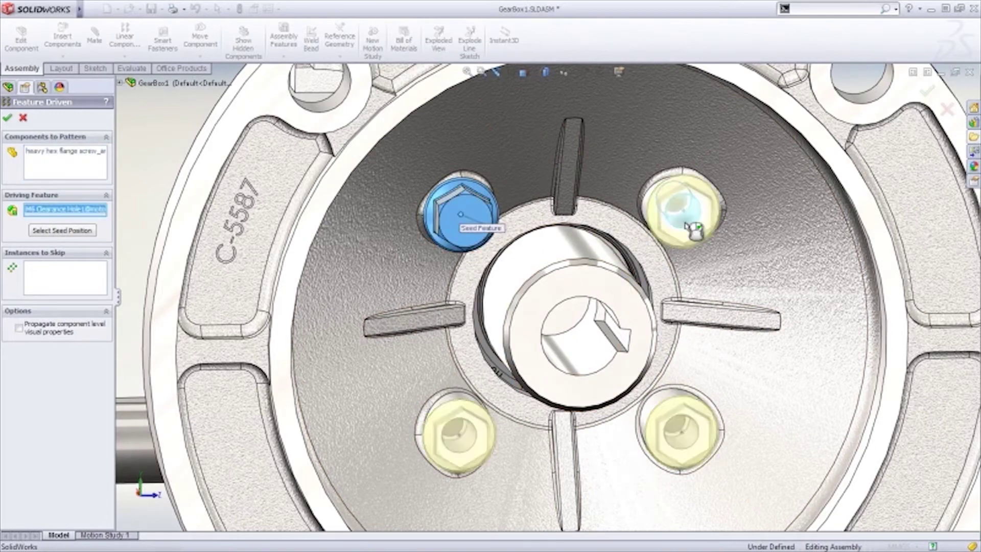
key(Return)
key(f)
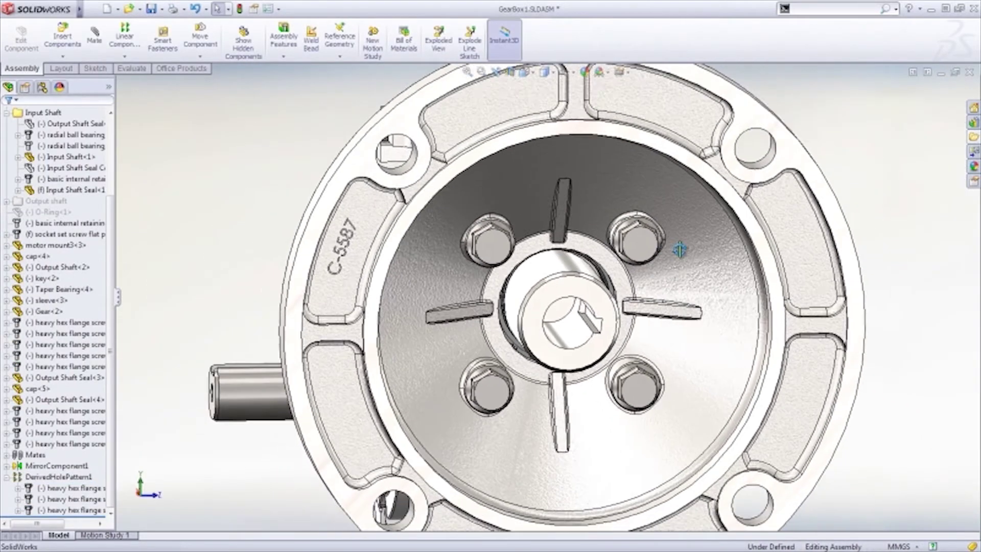
scroll(562, 286, down, 3)
Isolate the Input Shaft, zoom to its end, and show the Design Library.
mouse_move(583, 259)
middle_down()
mouse_move(432, 303)
mouse_move(418, 276)
mouse_move(502, 317)
mouse_move(499, 331)
middle_up()
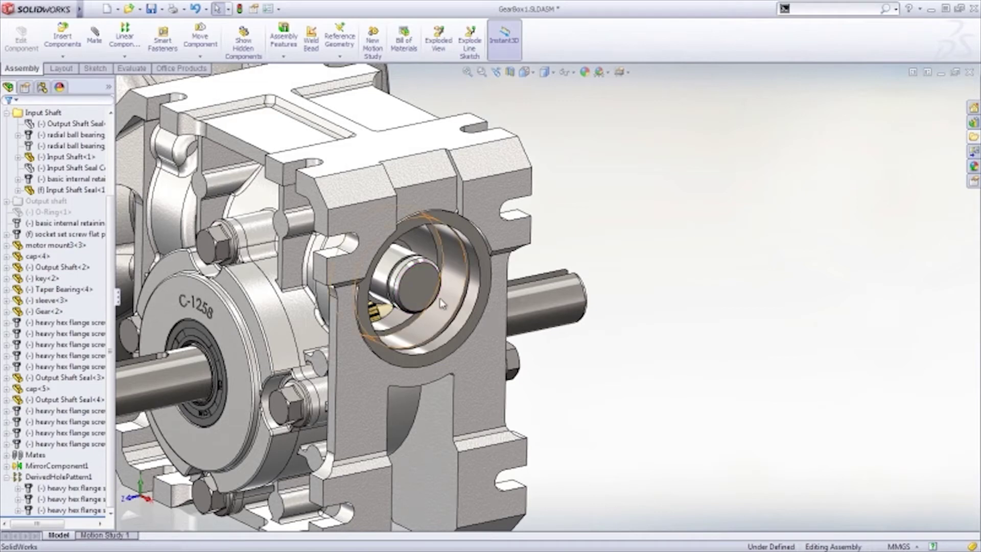
right_click(418, 289)
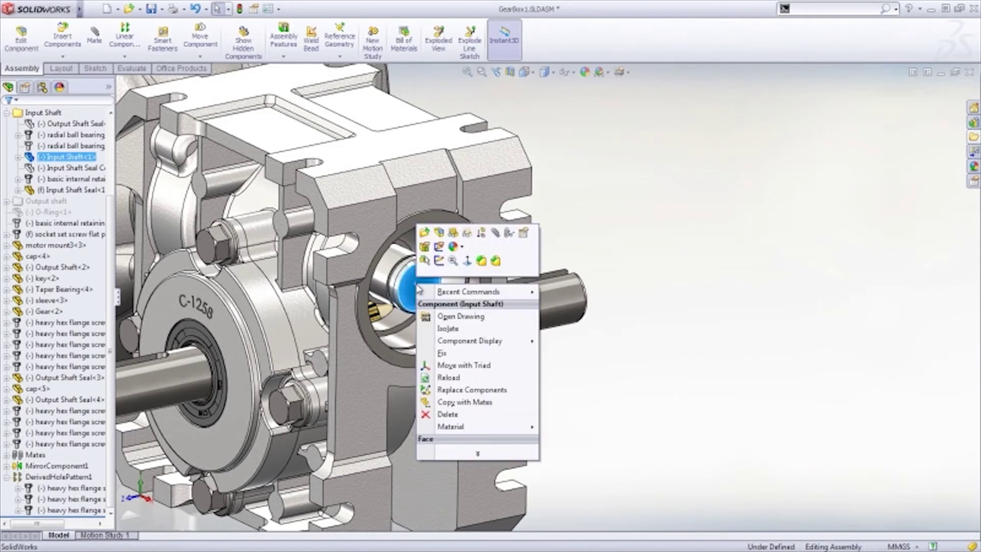
click(449, 328)
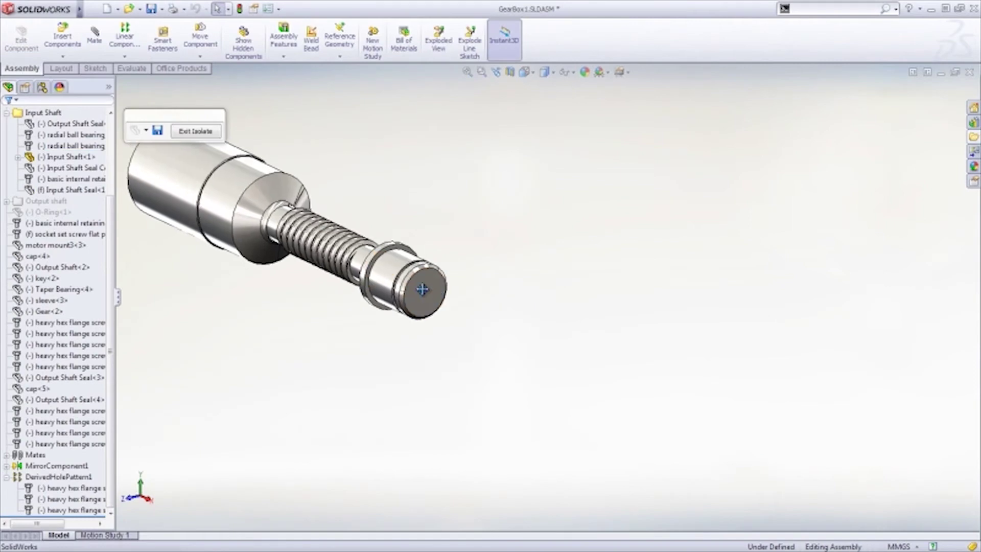
ctrl+middle_drag(422, 289, 588, 309)
scroll(587, 310, down, 3)
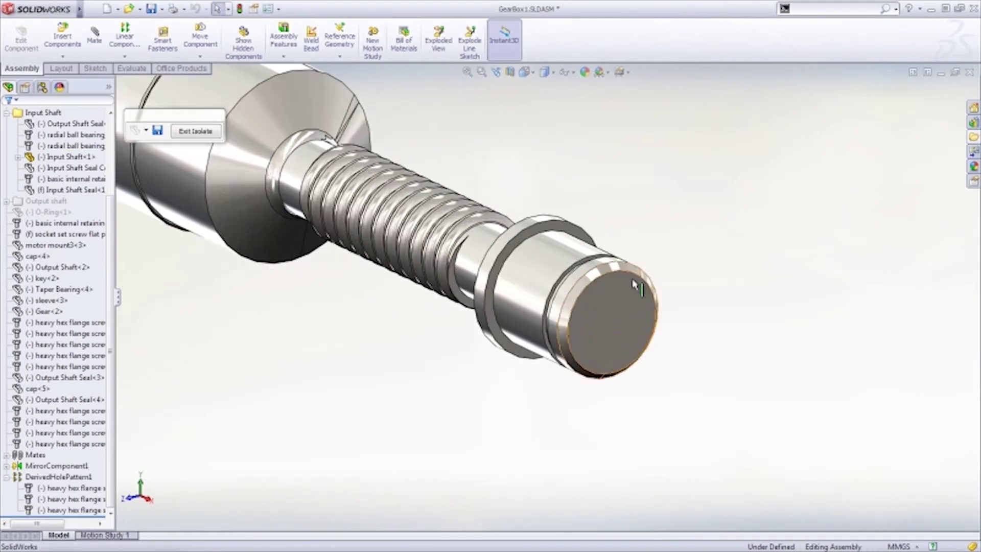
middle_drag(635, 285, 642, 299)
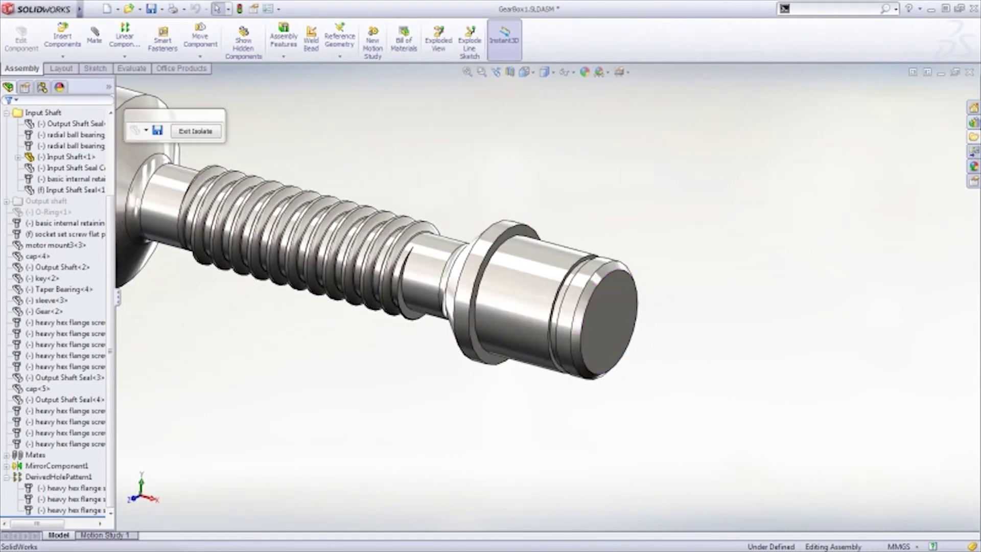
click(973, 122)
drag(974, 134, 972, 202)
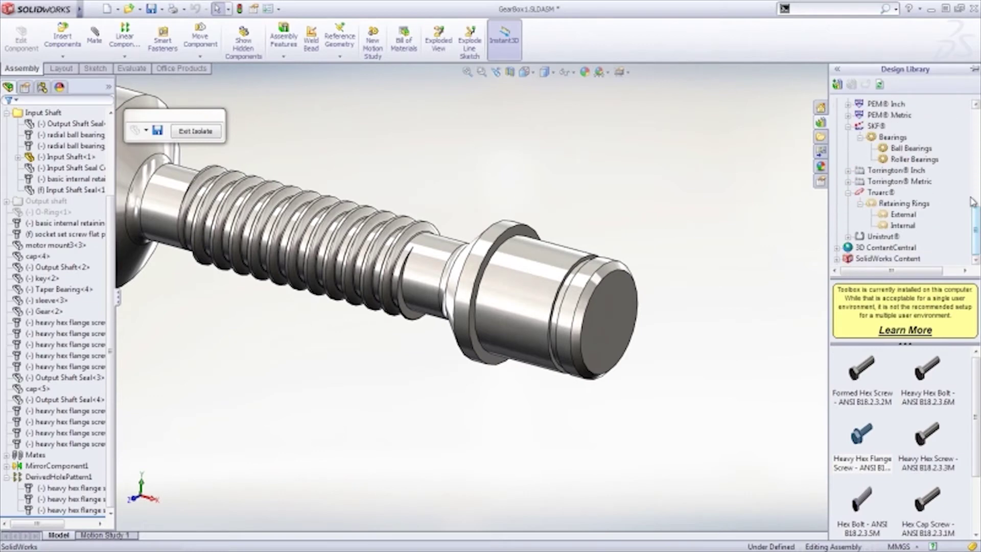
Place a size 6203 radial ball bearing on the input shaft end.
click(915, 149)
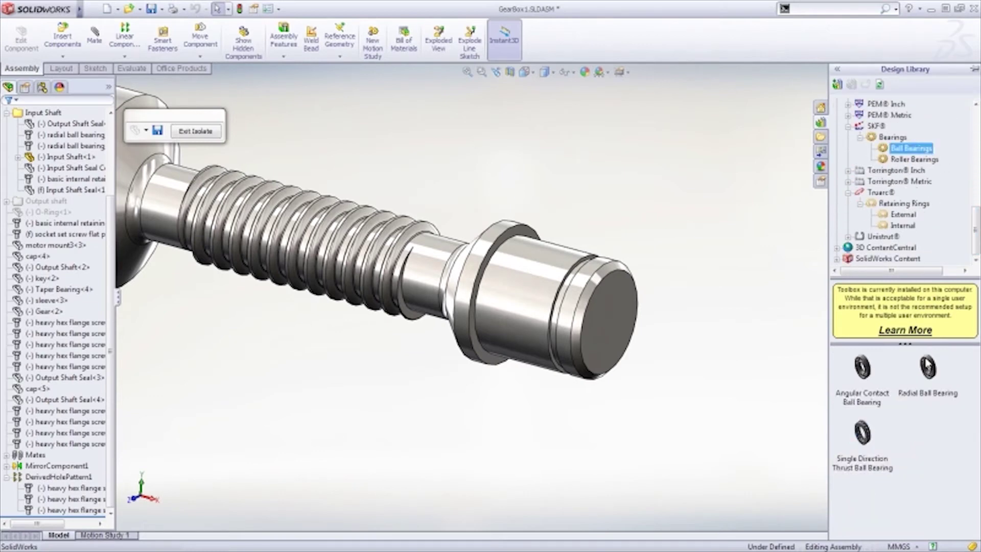
mouse_move(901, 350)
mouse_down()
mouse_move(593, 237)
mouse_move(547, 265)
mouse_up()
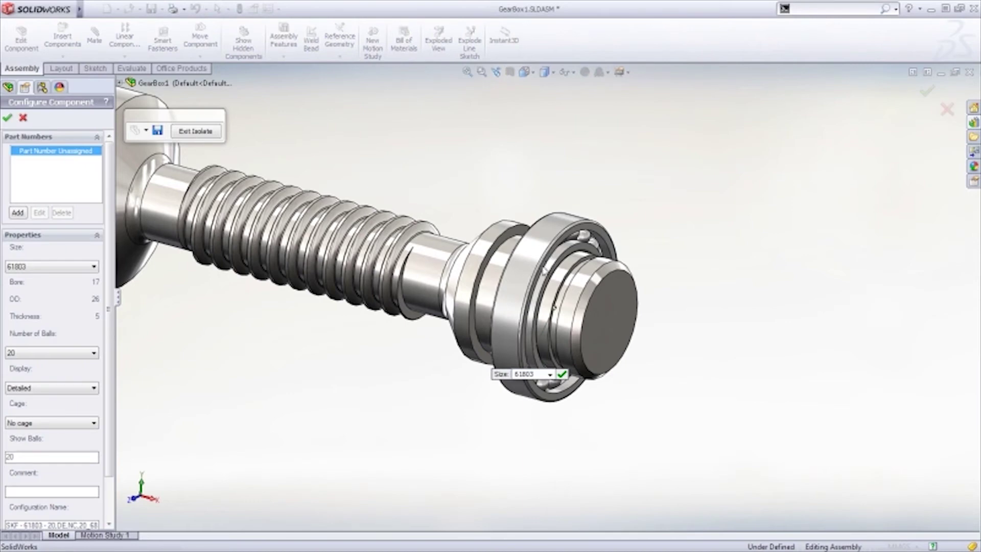
click(549, 374)
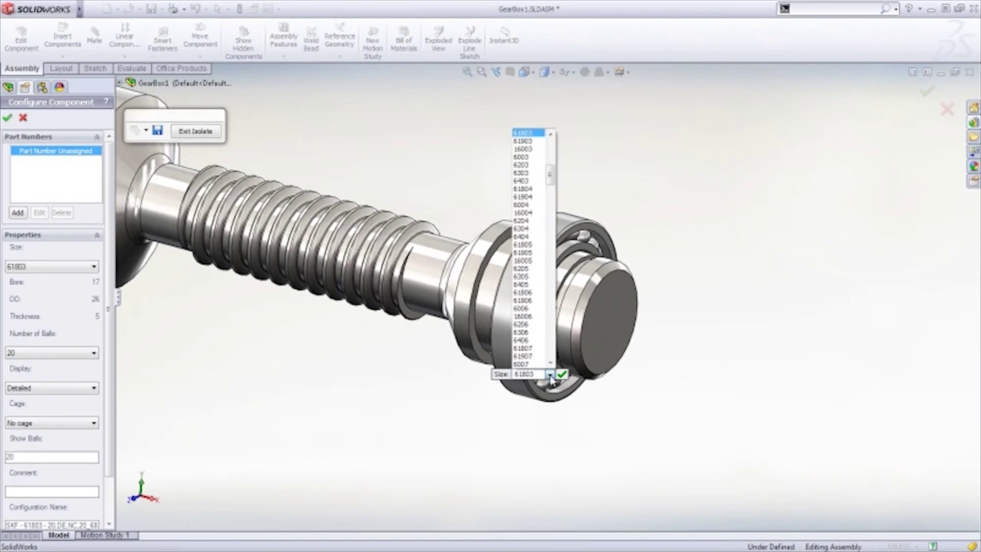
click(521, 164)
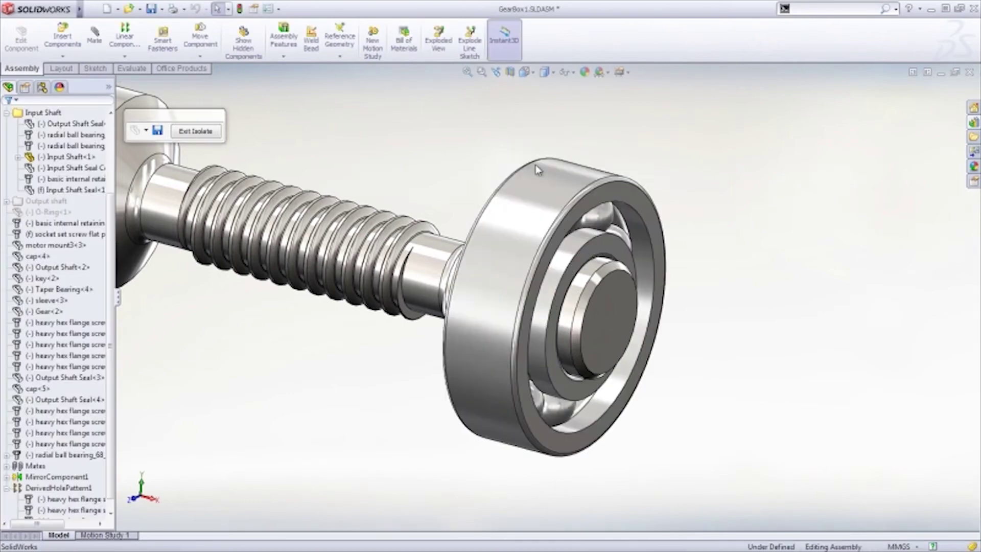
scroll(587, 259, down, 5)
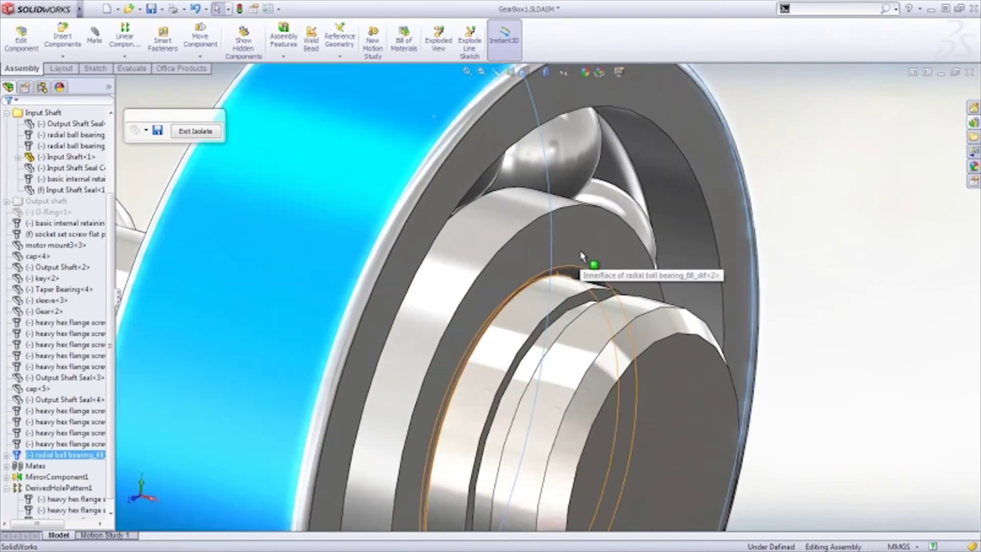
scroll(593, 286, down, 3)
click(597, 296)
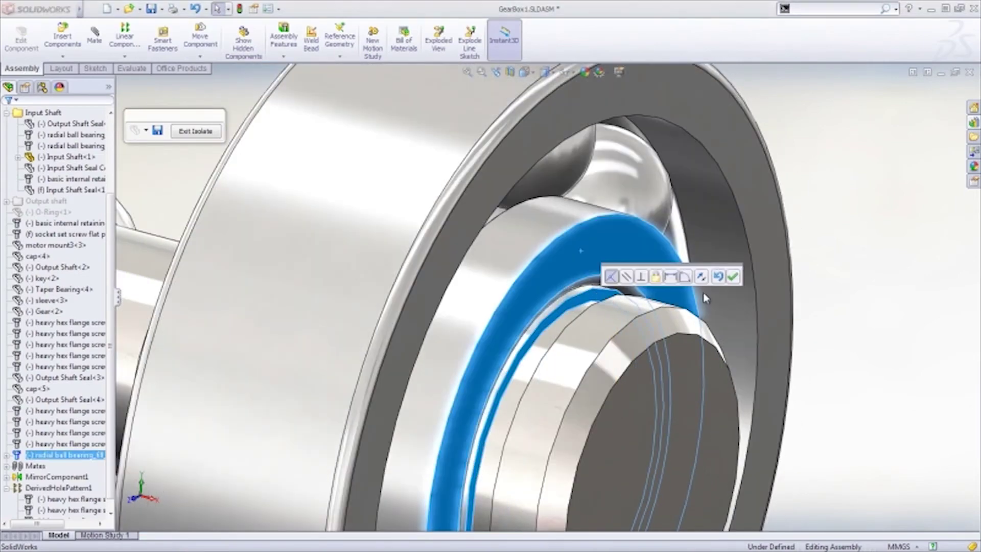
scroll(623, 286, up, 5)
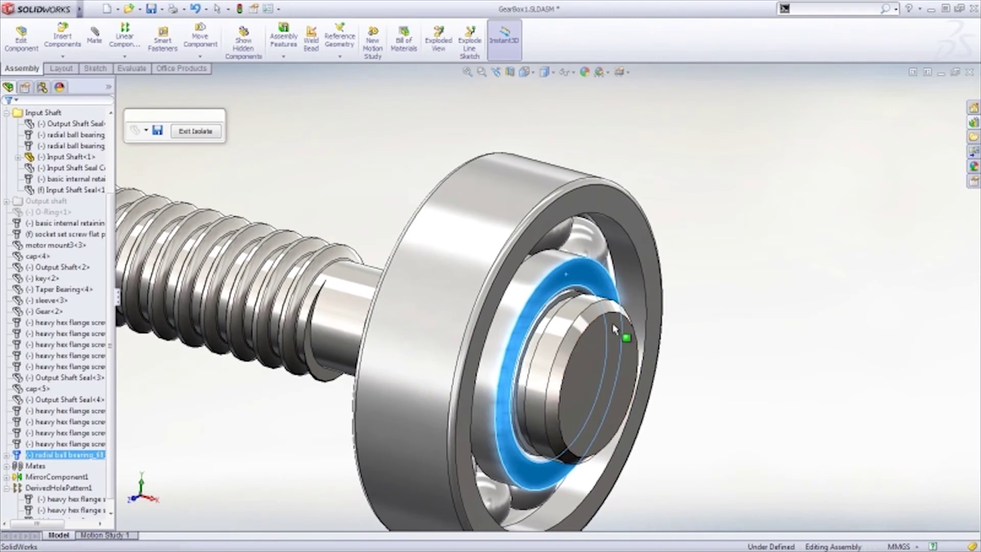
Add a heavy duty Truarc external retaining ring on the shaft beside the bearing.
click(973, 124)
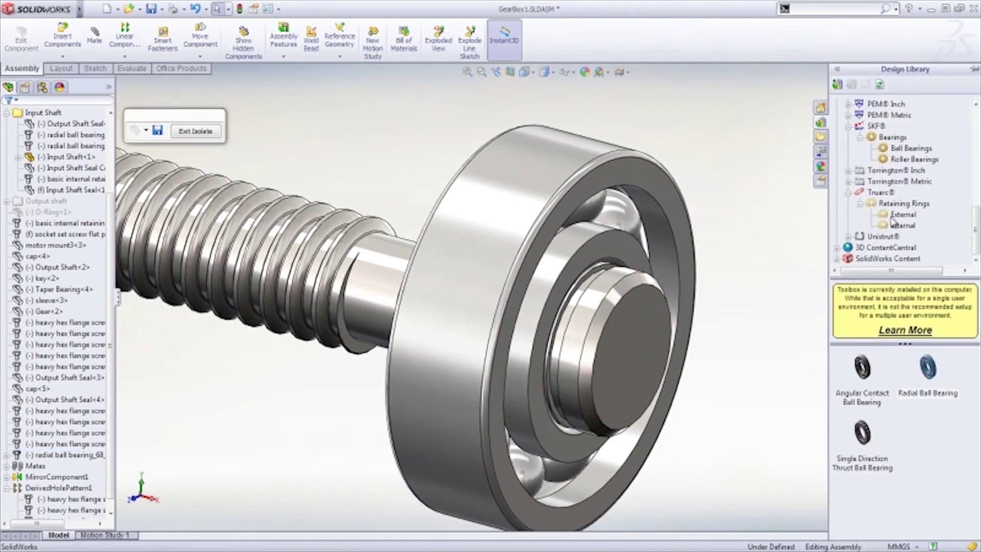
drag(867, 511, 571, 315)
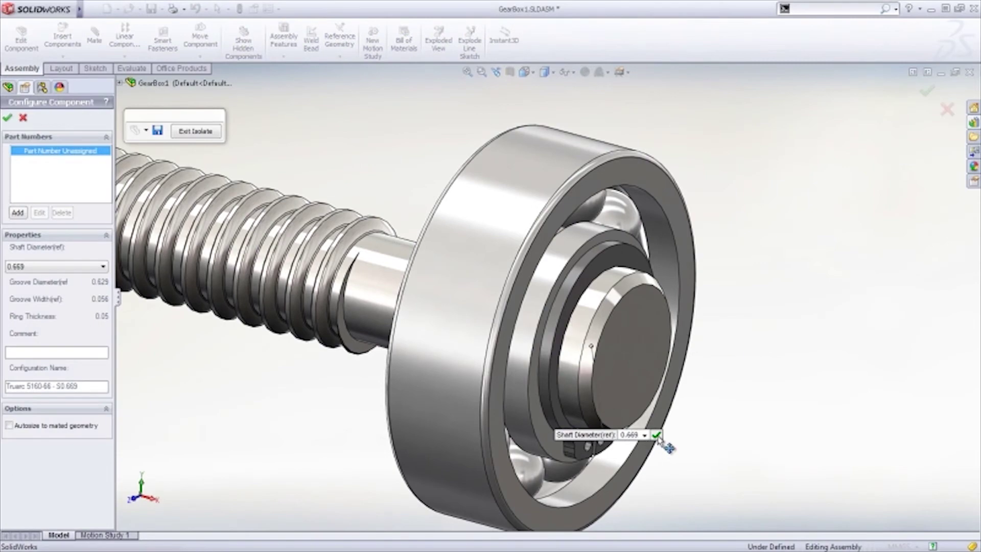
click(657, 435)
scroll(562, 332, up, 5)
Exit the isolated shaft-and-bearing view to show the full gearbox assembly again.
middle_drag(560, 328, 380, 203)
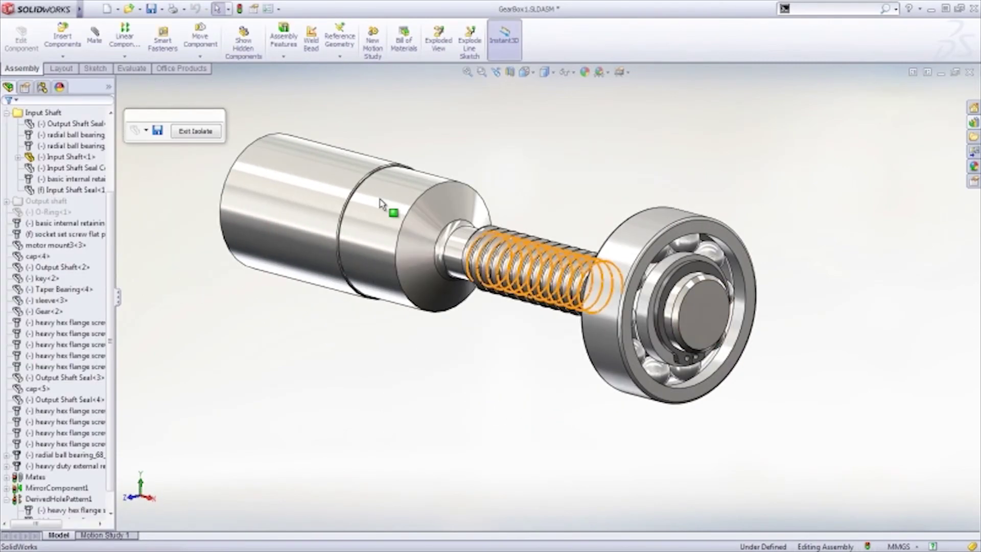
click(195, 131)
middle_drag(746, 192, 703, 176)
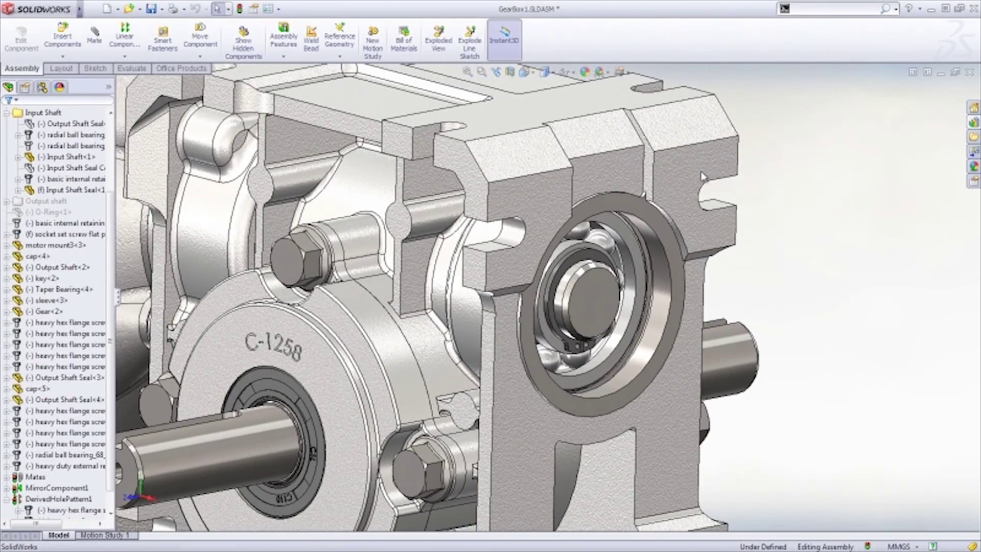
Insert the Input Shaft Seal Cover over the input shaft's bearing opening in the casing.
click(974, 138)
drag(867, 169, 667, 300)
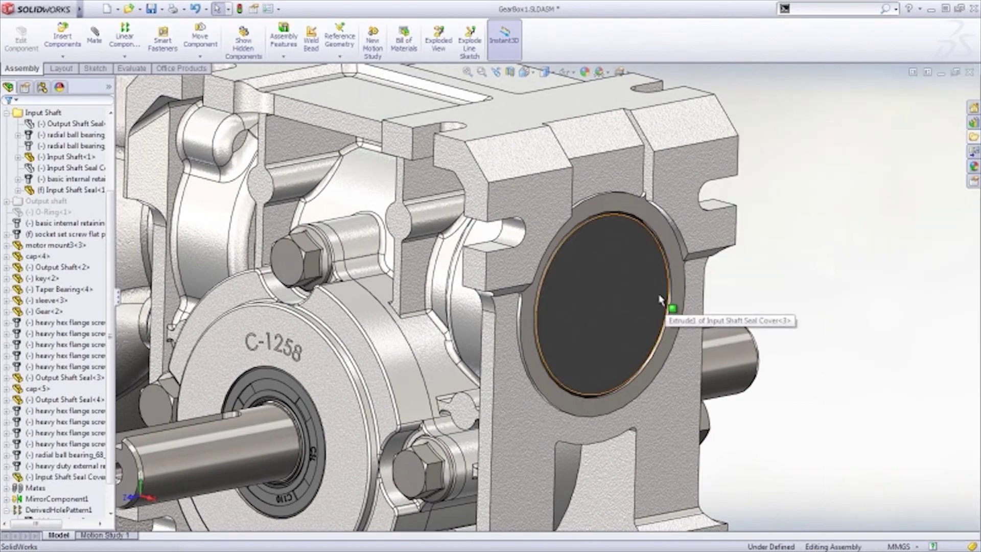
key(f)
mouse_move(634, 298)
middle_down()
mouse_move(321, 284)
mouse_move(225, 301)
mouse_move(125, 295)
mouse_move(113, 328)
middle_up()
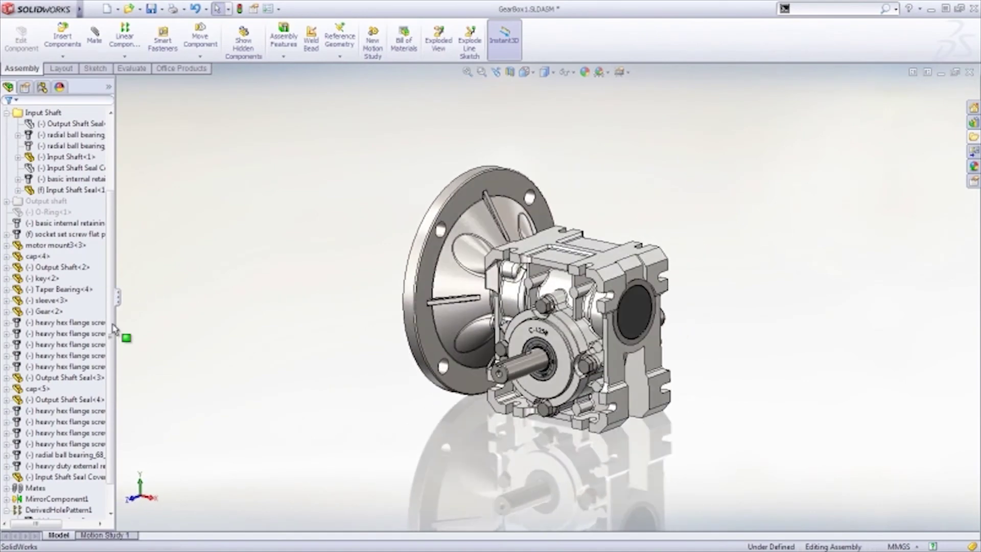